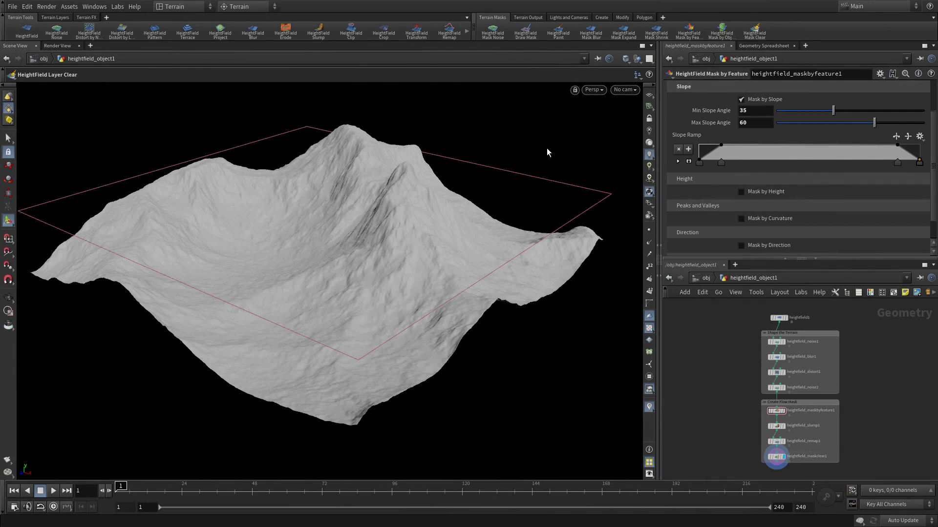
- Add a second Mask by Feature node with a slope angle range of 0 to 45 degrees
key("c")
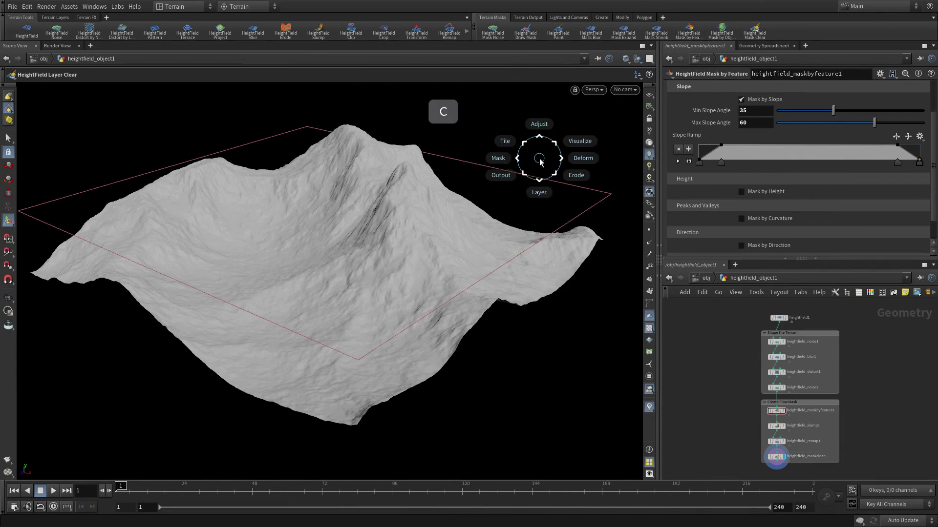
left_click(498, 158)
left_click(497, 133)
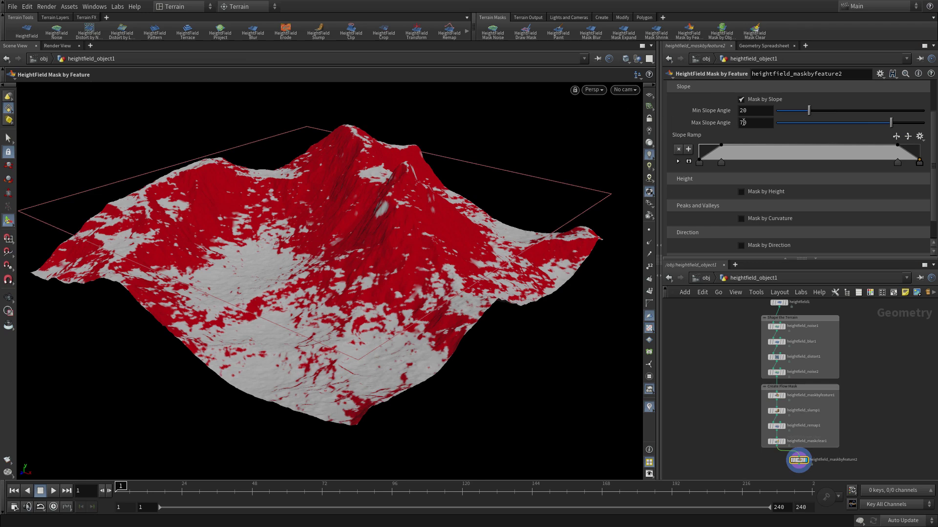
type("0")
key("Tab")
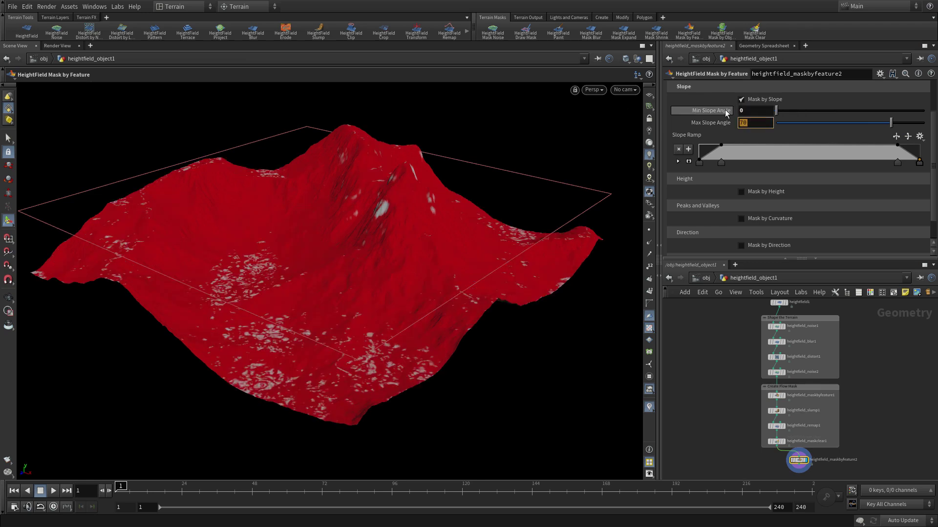
type("45")
key("Tab")
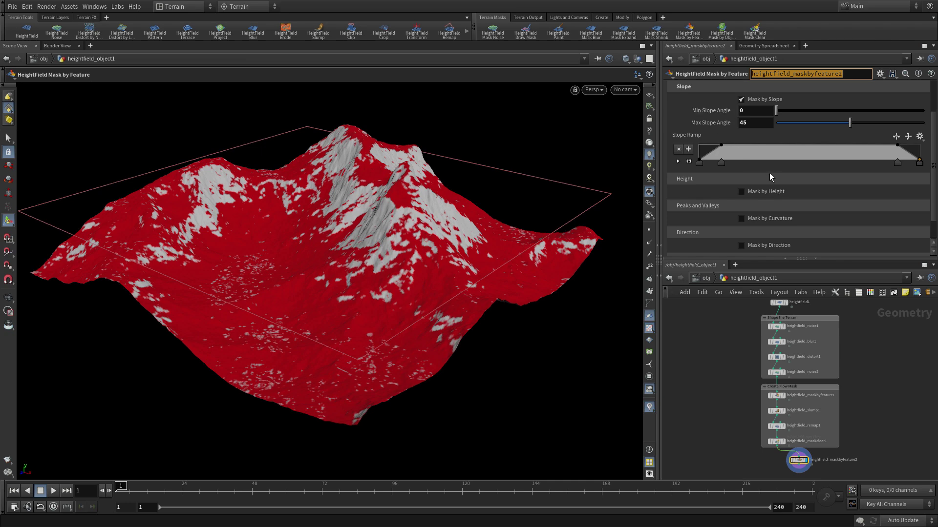
- Enable Mask by Direction with Goal Angle 136 and Angle Spread 180
left_click(784, 245)
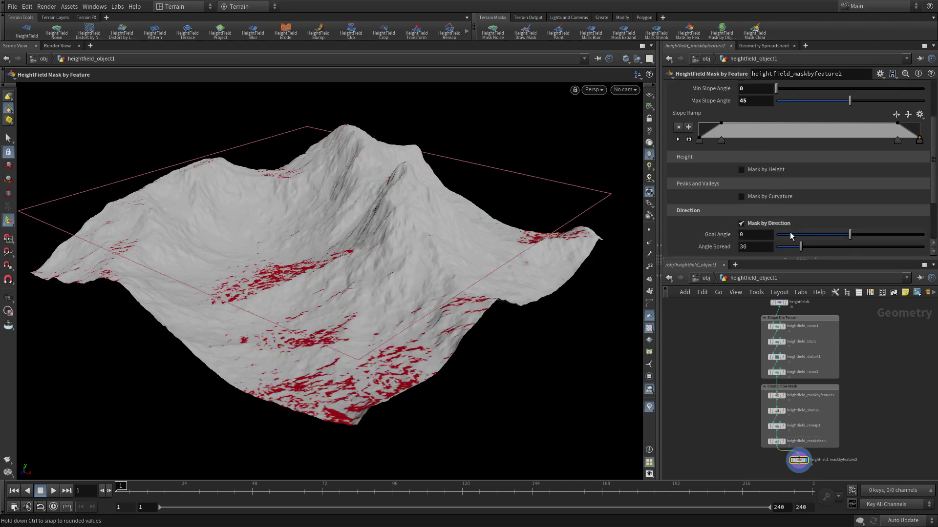
scroll(776, 229, "down", 3)
left_click(740, 203)
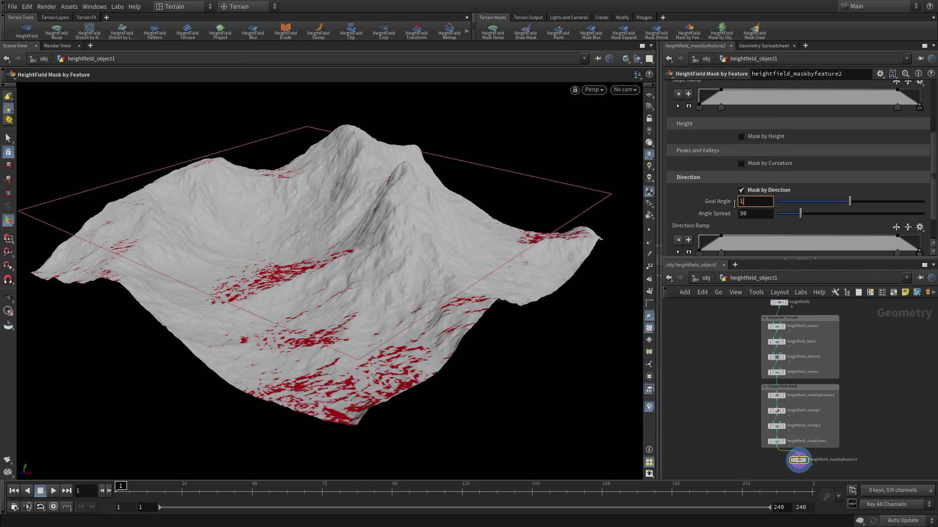
type("136")
key("Tab")
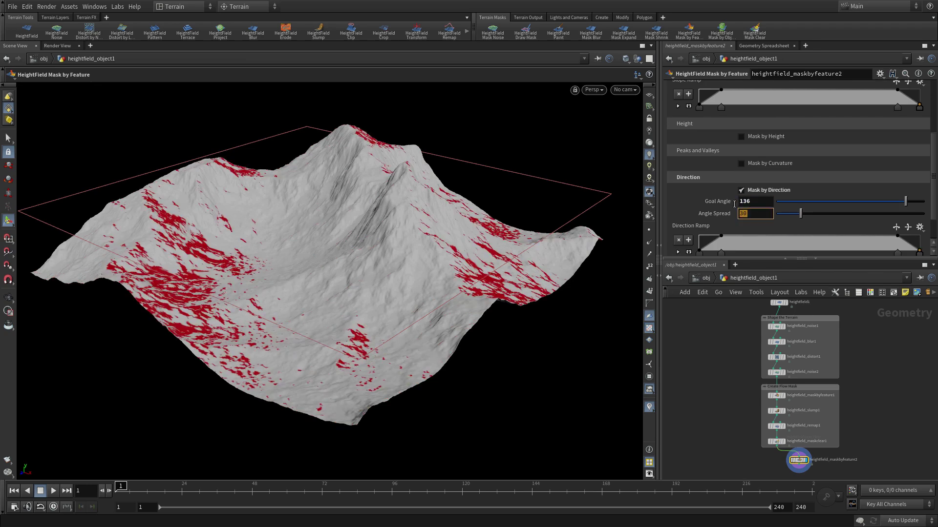
type("1")
type("89")
key("Return")
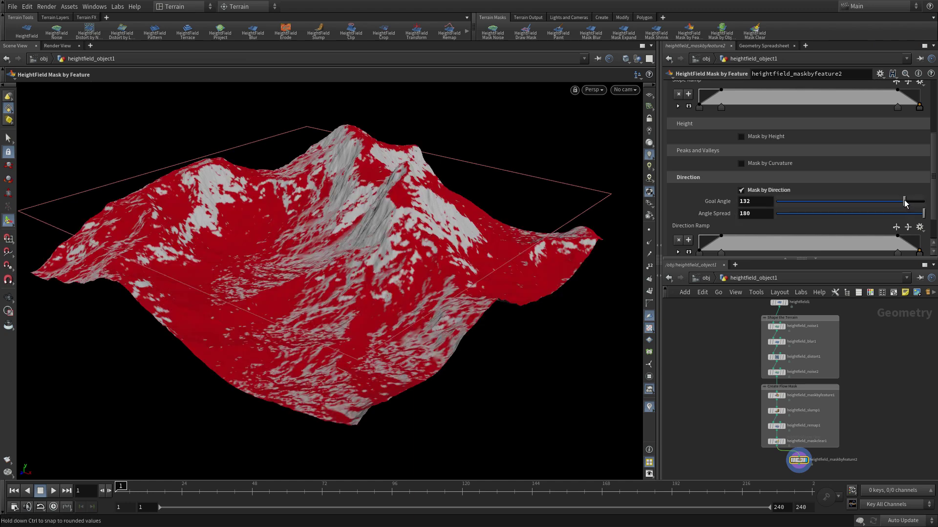
- Drag the Goal Angle to preview the direction mask, then restore it to 136
mouse_move(904, 202)
left_mouse_down()
mouse_move(811, 197)
mouse_move(908, 202)
left_mouse_up()
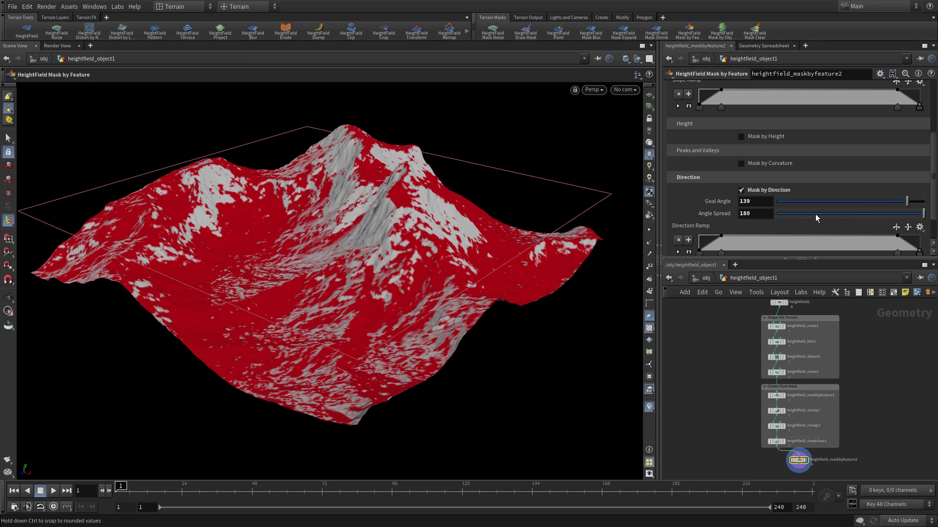
left_click(769, 203)
key("BackSpace")
type("6")
key("Return")
- Add a Copy Layer node that copies the mask into a layer named slope
key("c")
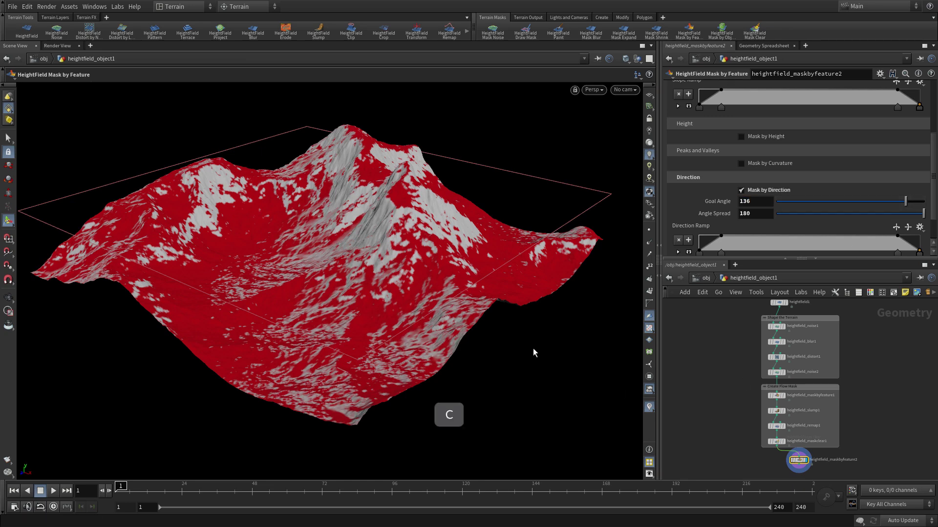
left_click(532, 382)
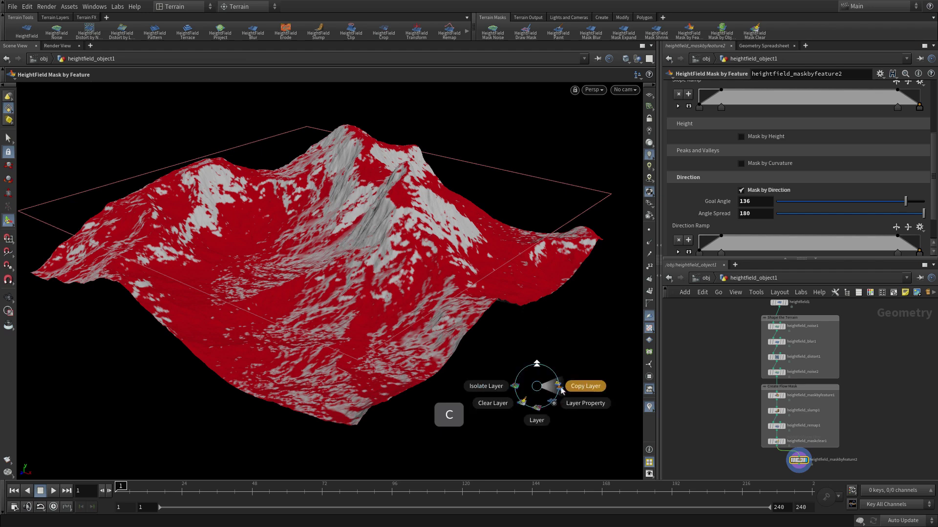
left_click(588, 390)
left_click(800, 114)
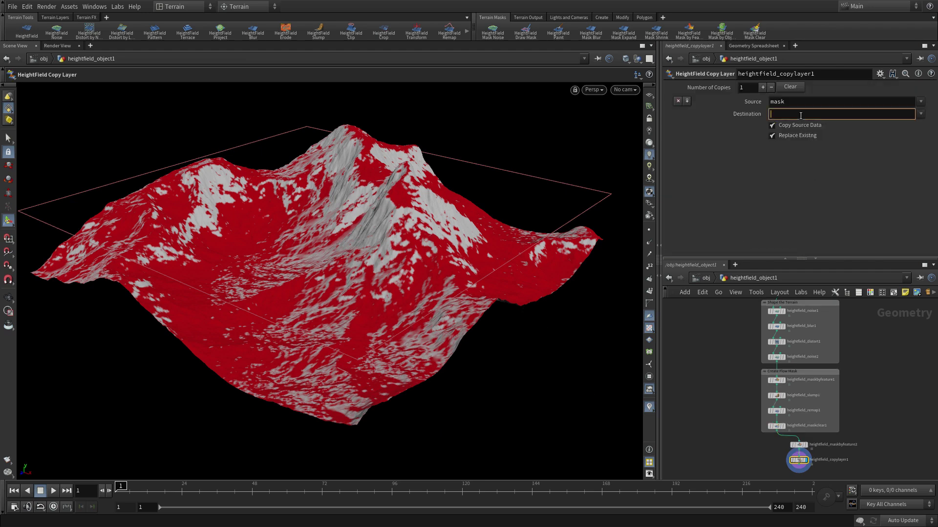
type("slope")
key("Return")
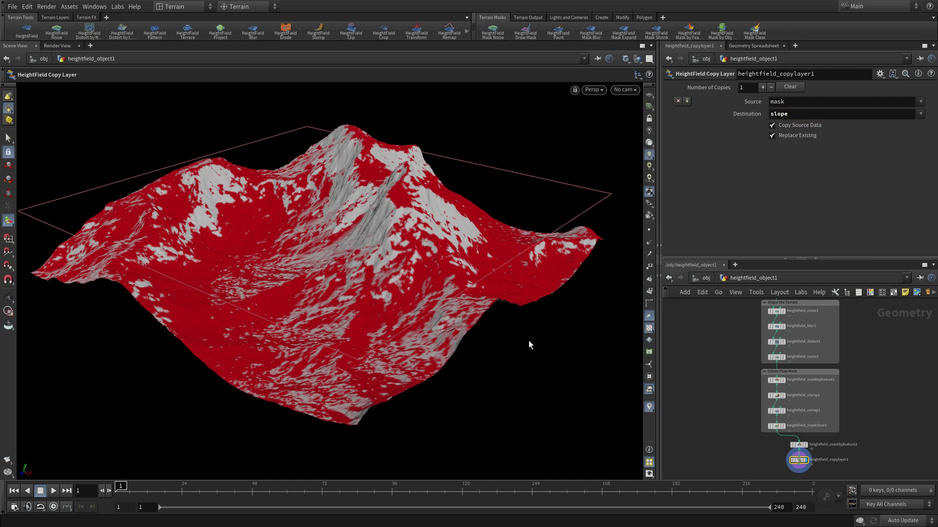
- Add a Clear Mask node after the copy layer
key("c")
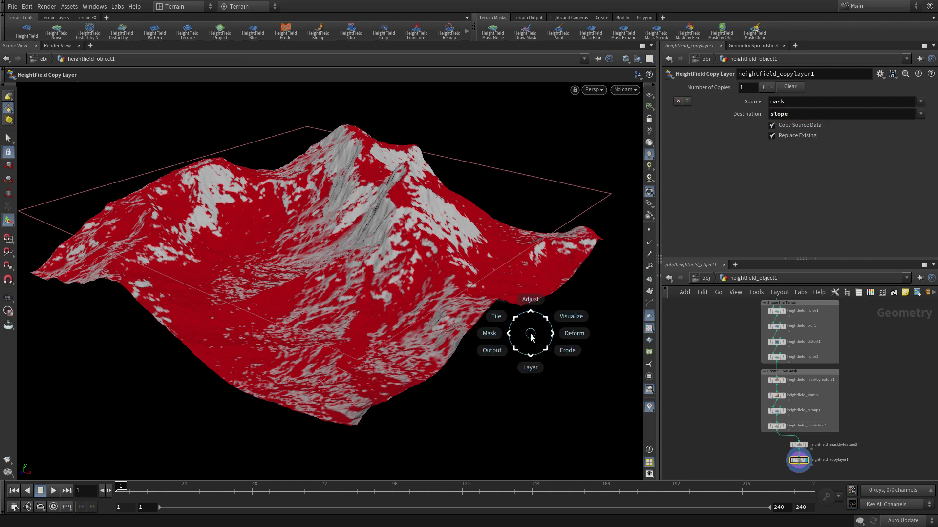
left_click(500, 334)
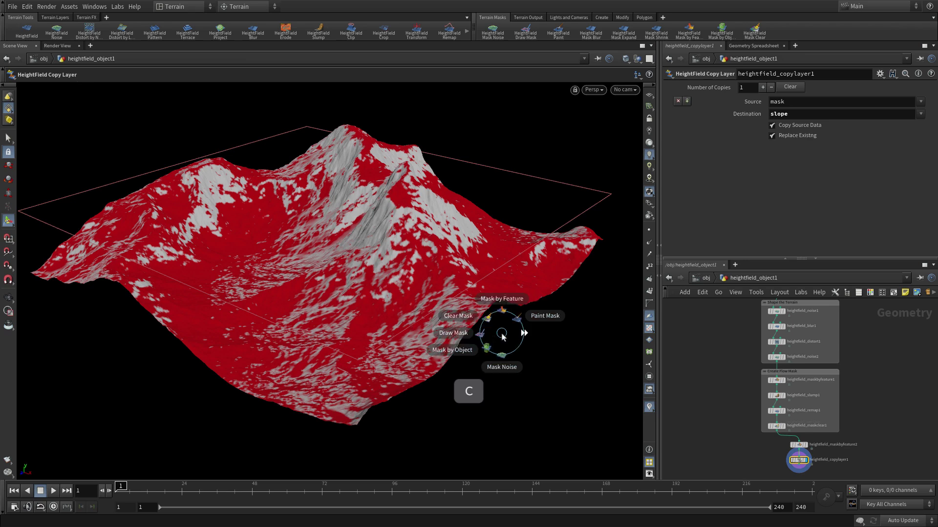
left_click(464, 314)
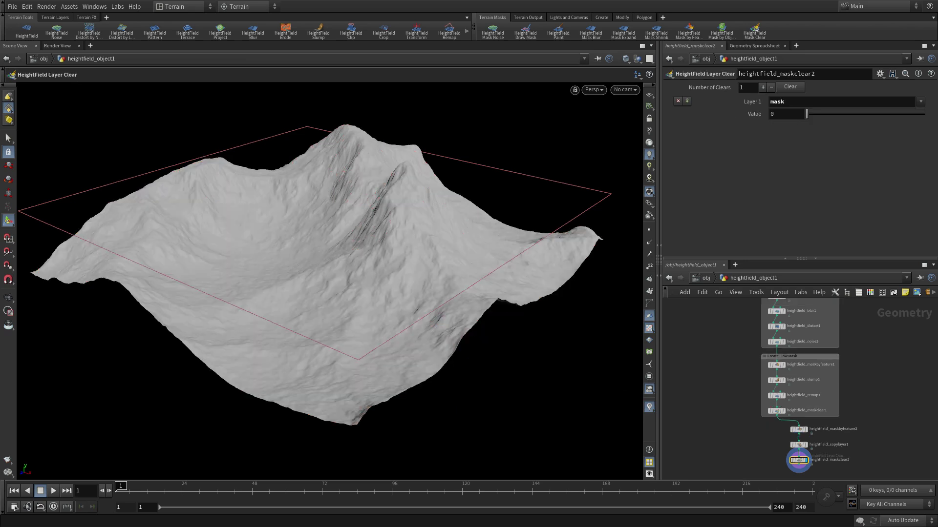
- Wrap maskbyfeature2, copylayer1 and maskclear2 in a network box and widen it
middle_click_drag(852, 391, 832, 313)
left_click_drag(837, 405, 719, 337)
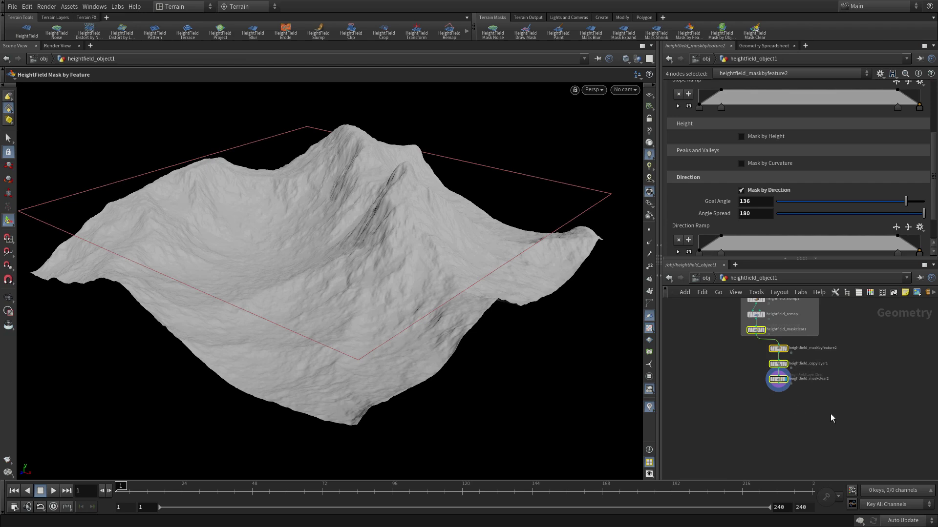
left_click_drag(831, 417, 758, 354)
mouse_move(780, 353)
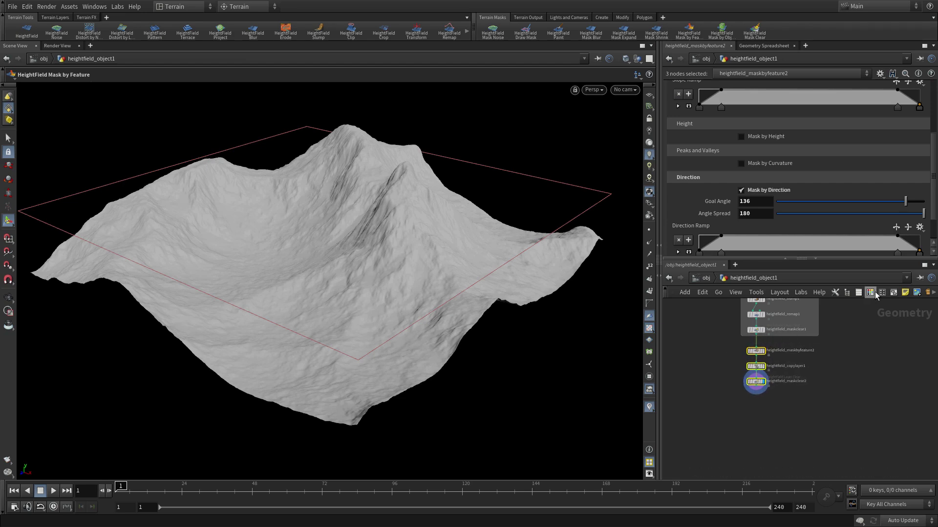
left_click(881, 291)
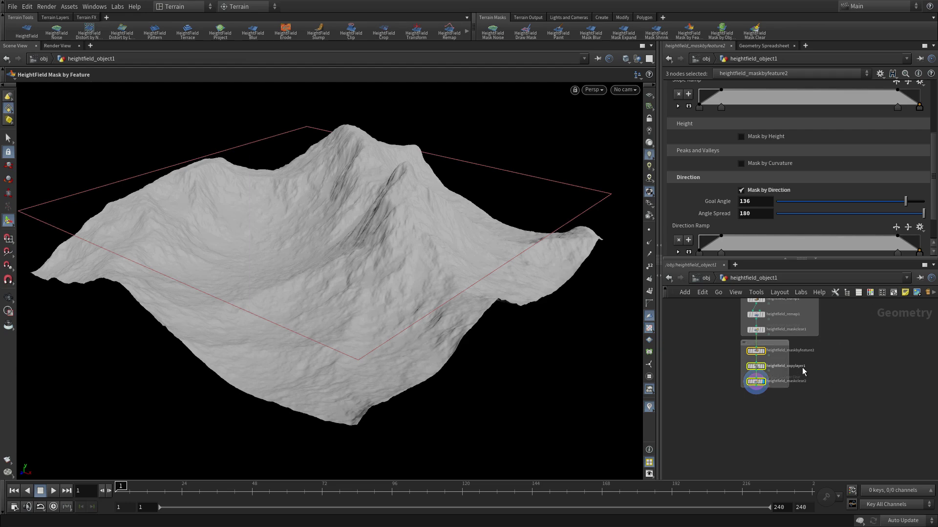
left_click_drag(789, 356, 818, 352)
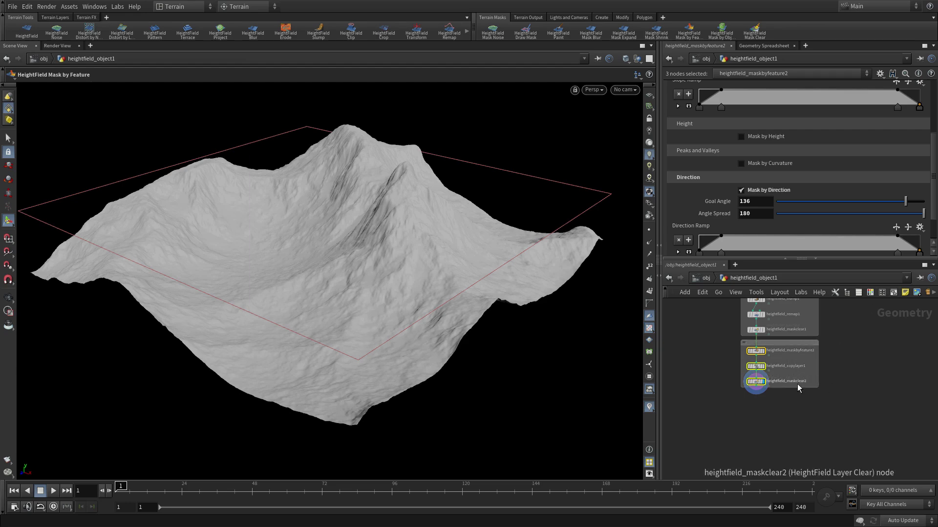
- Title the network box 'Create Slope Mask'
double_click(772, 342)
key("Return")
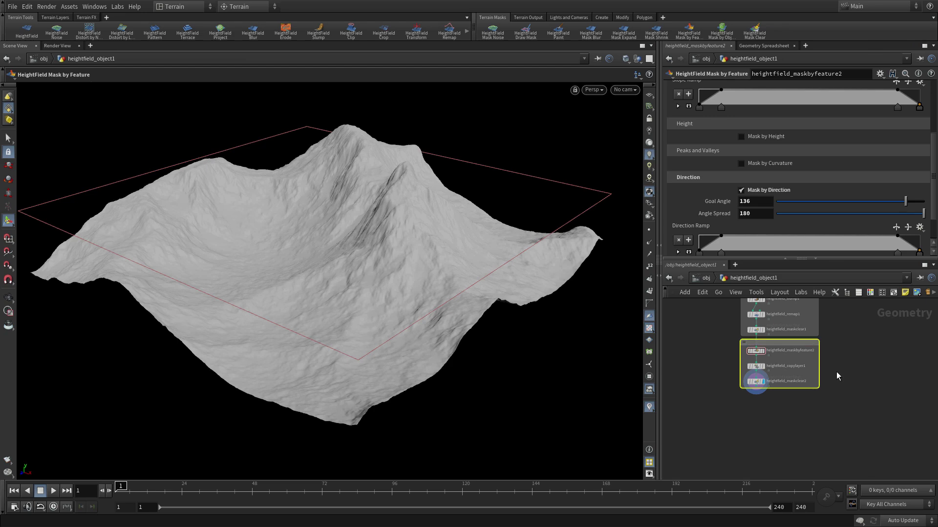
scroll(782, 352, "up", 4)
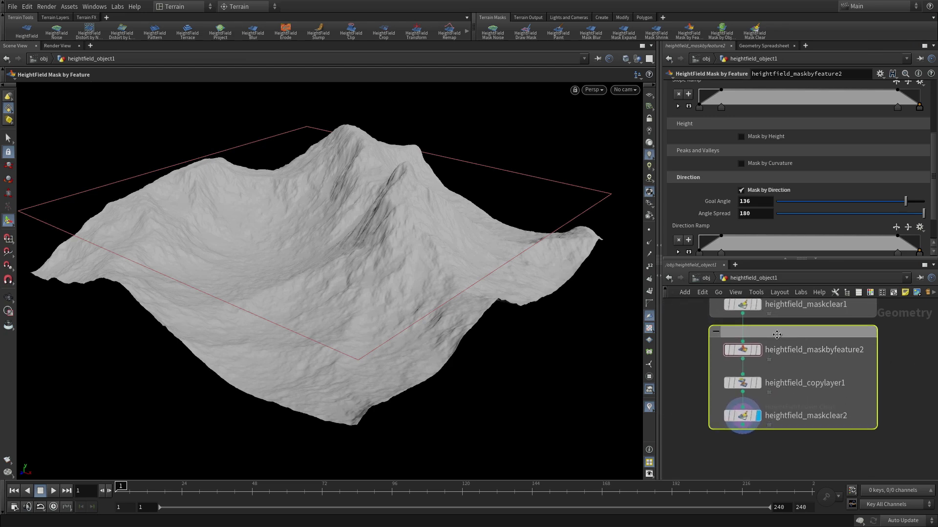
double_click(777, 335)
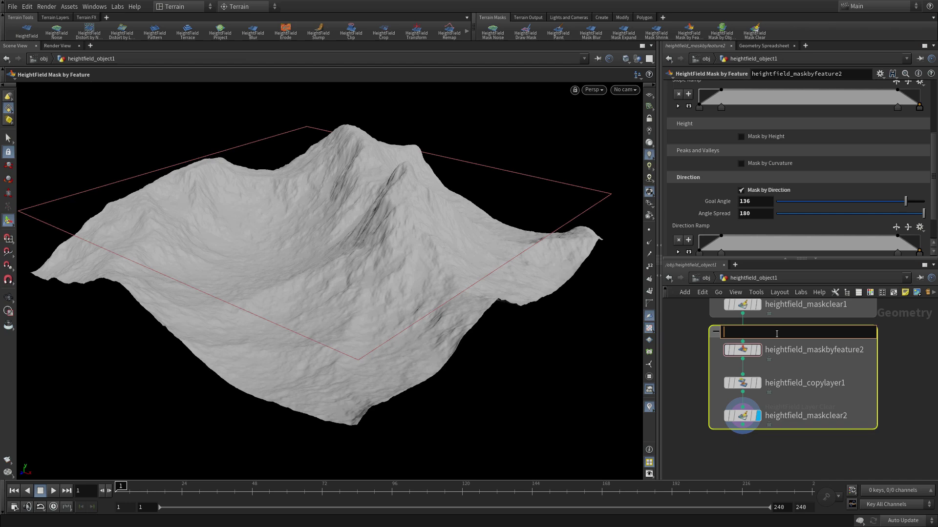
type("Create Slope Mask")
key("Return")
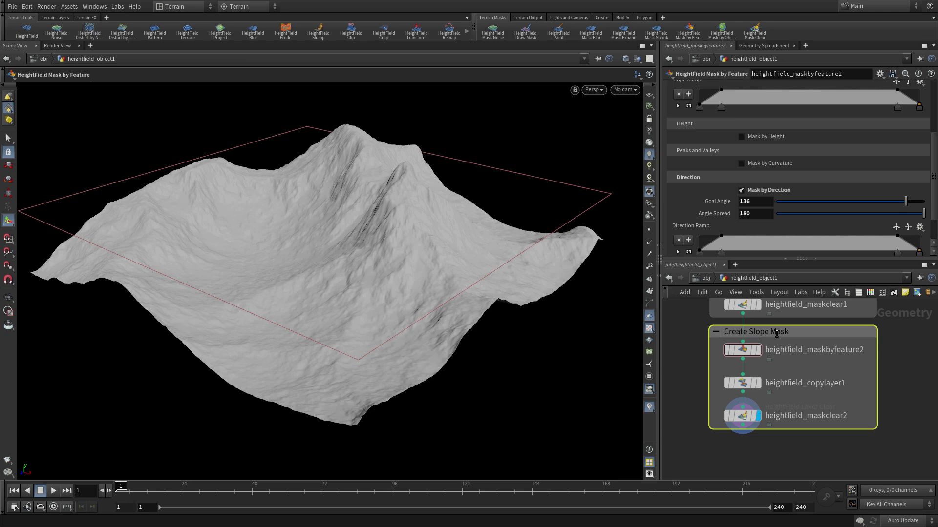
scroll(908, 362, "down", 2)
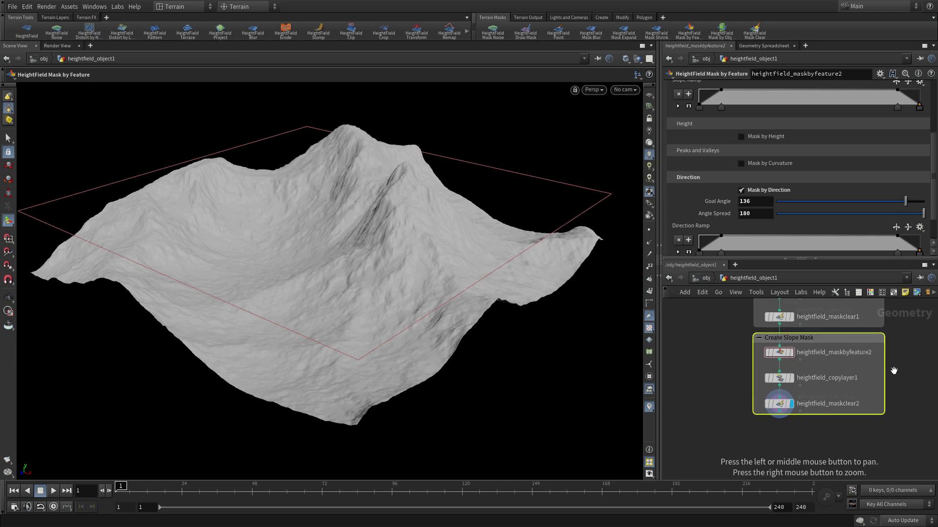
left_click_drag(893, 371, 861, 307)
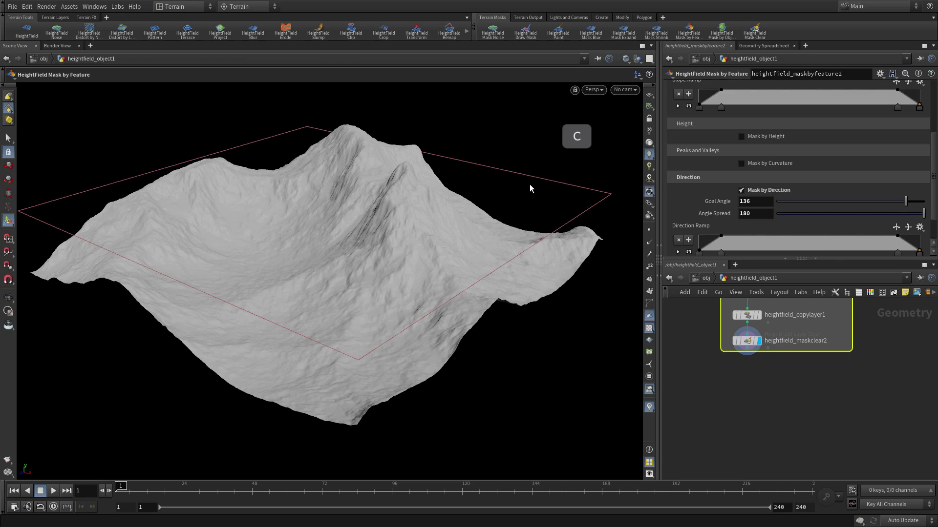
- Add a third Mask by Feature node with slope angles from 0 to 70 degrees
key("c")
left_click(493, 160)
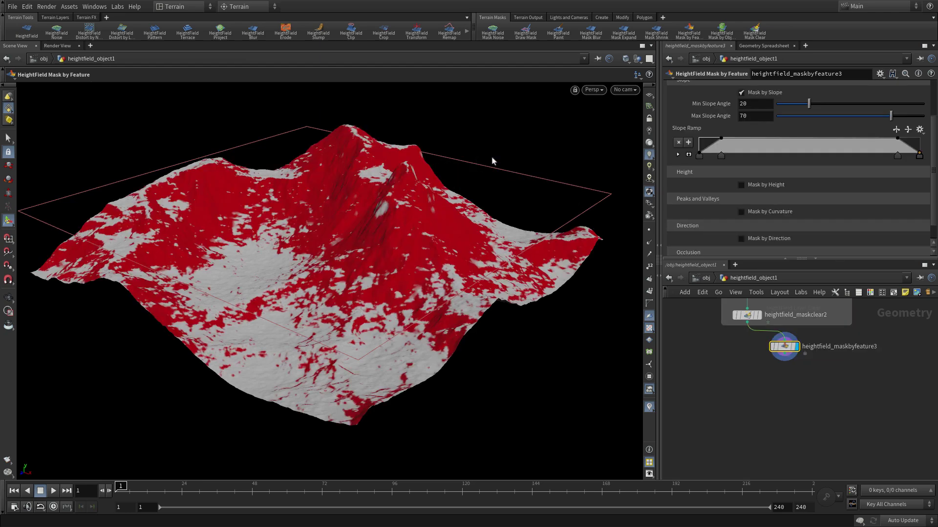
scroll(751, 166, "up", 3)
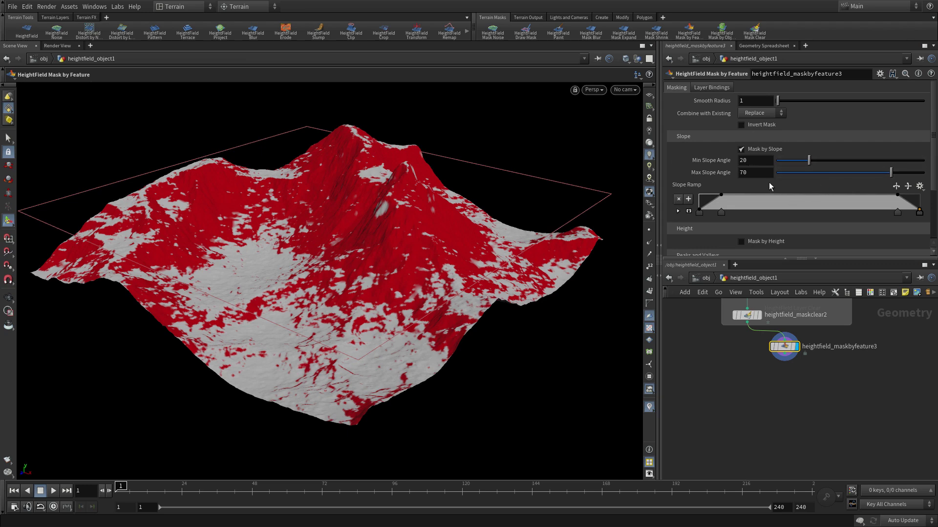
double_click(739, 160)
type("0")
key("Tab")
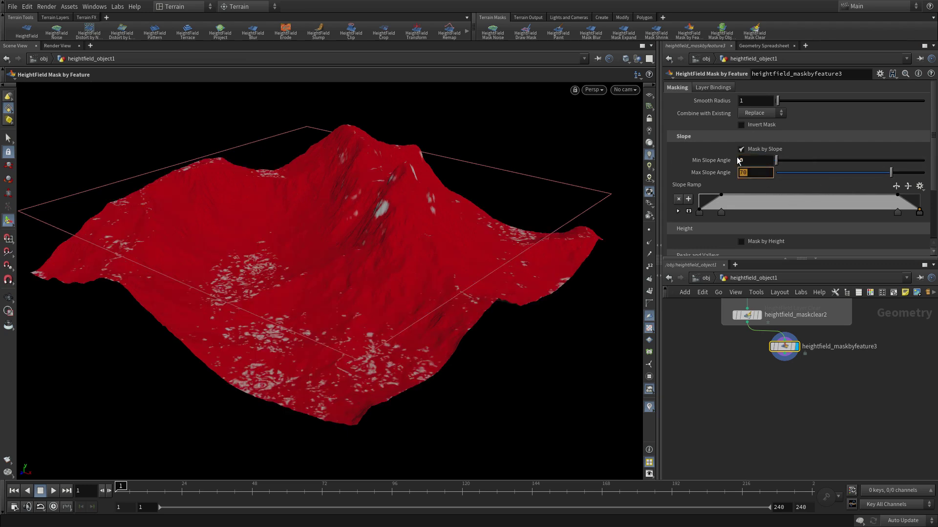
scroll(773, 164, "down", 4)
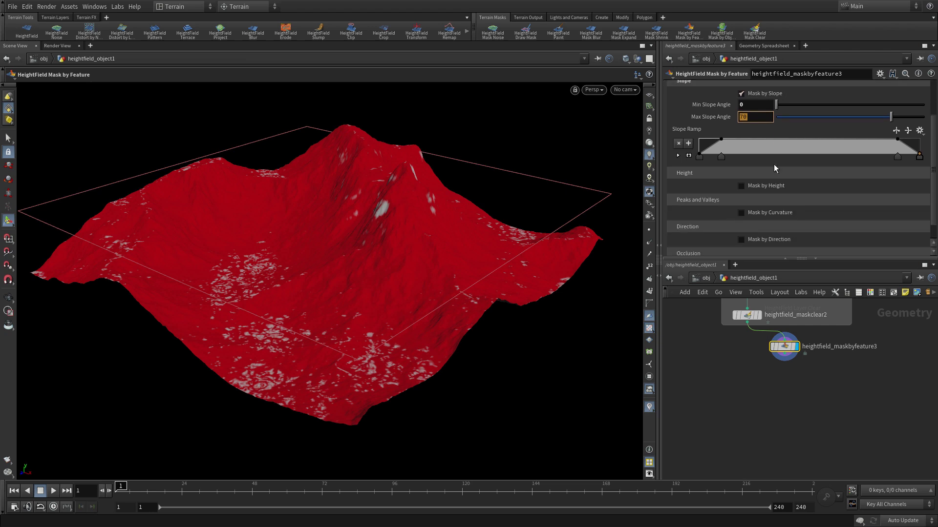
scroll(774, 164, "up", 3)
scroll(787, 215, "down", 1)
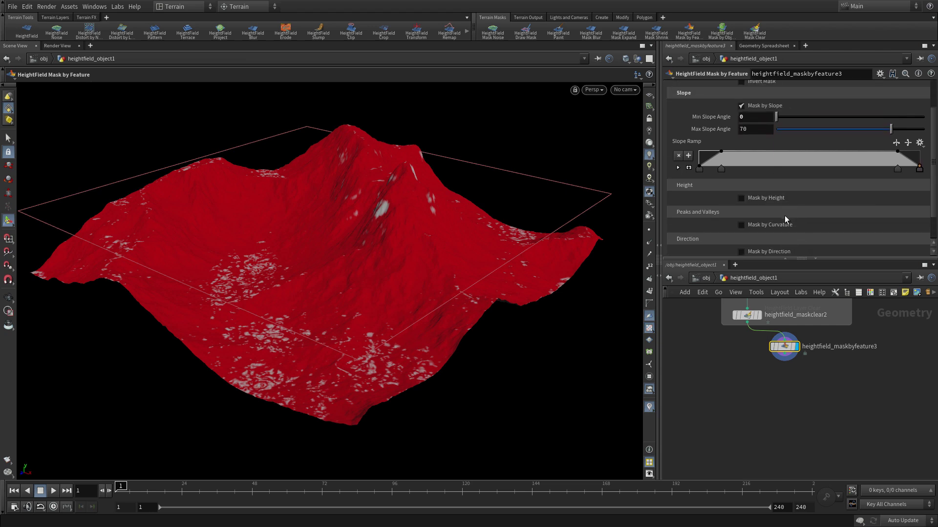
- Enable Mask by Curvature and set Max Curvature to 0.5
left_click(769, 224)
scroll(772, 235, "down", 4)
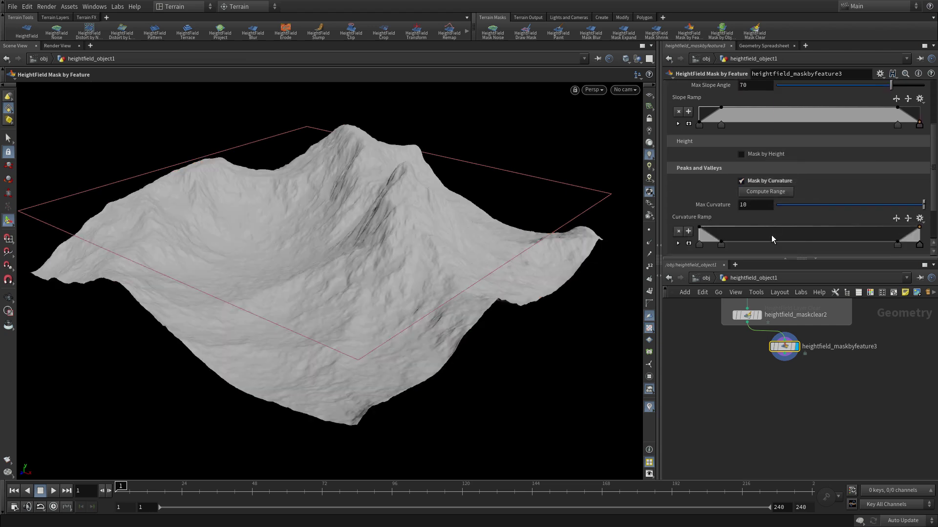
left_click(722, 171)
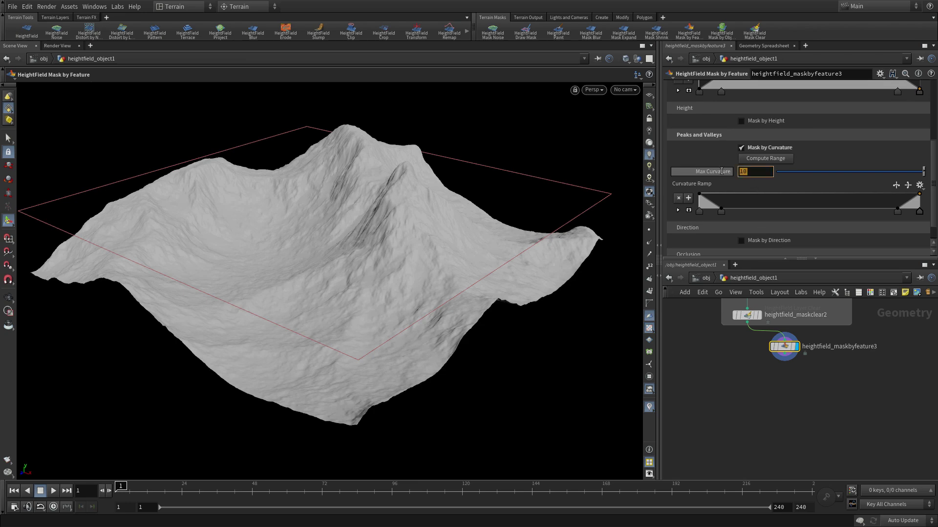
type("0.5")
key("Return")
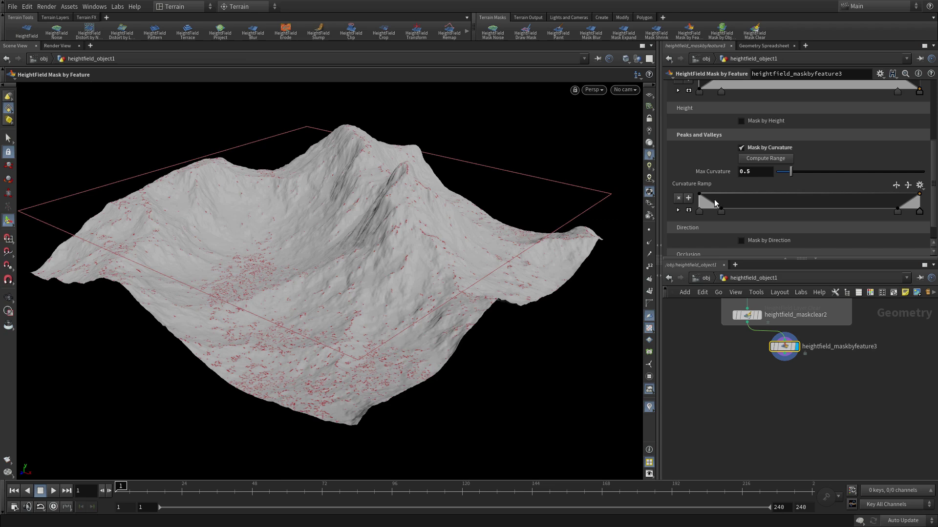
- Drag the Curvature Ramp points into a V-shaped dip
left_click(700, 195)
left_click_drag(701, 194, 790, 216)
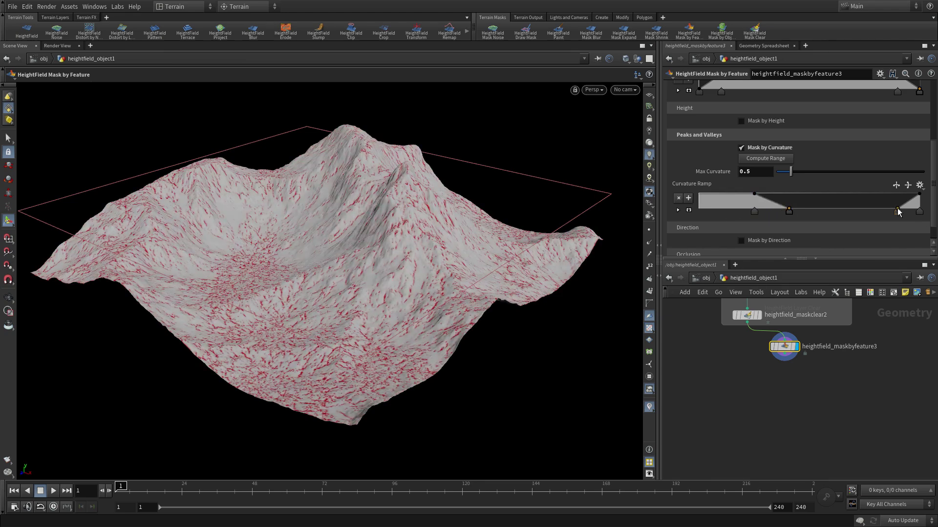
left_click_drag(897, 211, 814, 213)
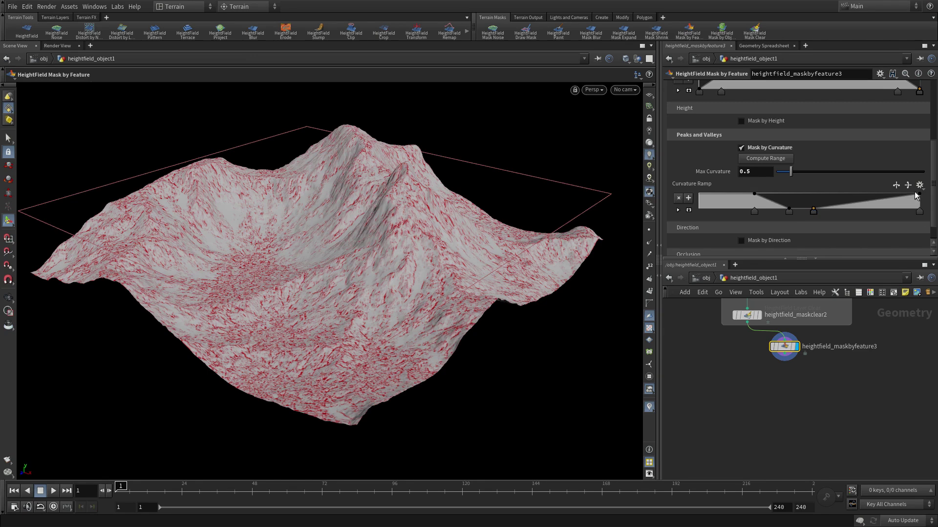
left_click_drag(919, 194, 839, 197)
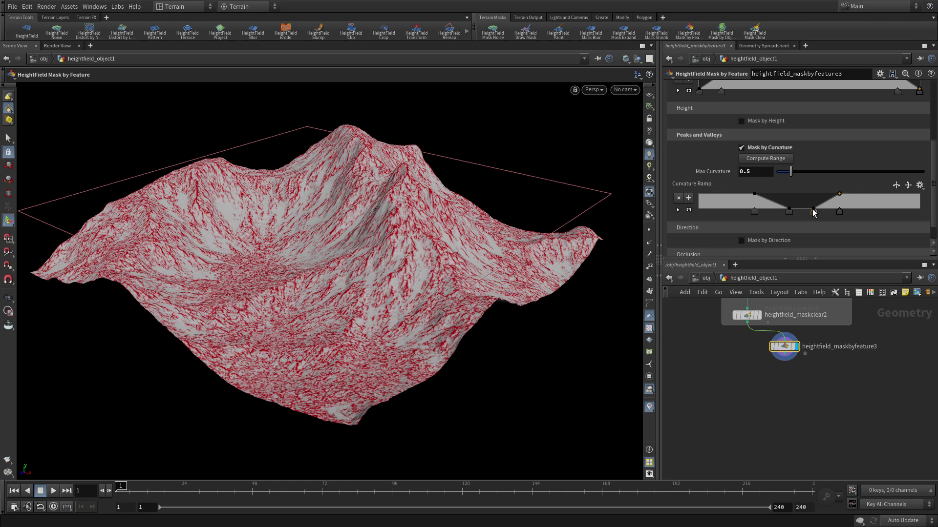
left_click_drag(813, 206, 805, 209)
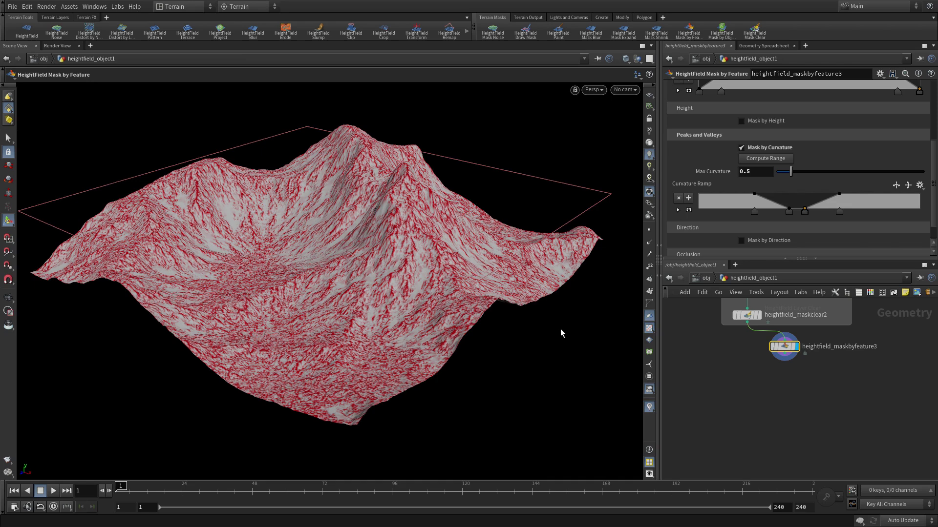
- Add a Copy Layer node that copies the curvature mask into a layer named peaks
key("c")
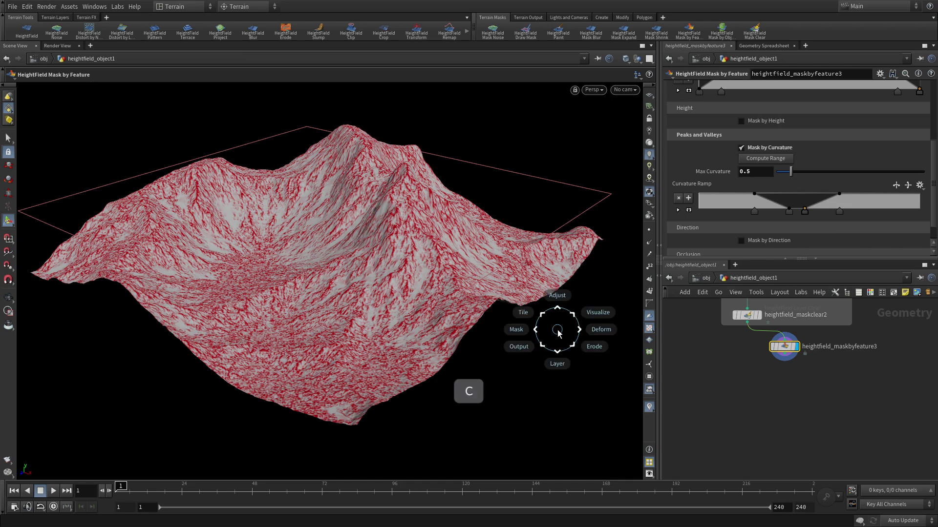
mouse_move(557, 364)
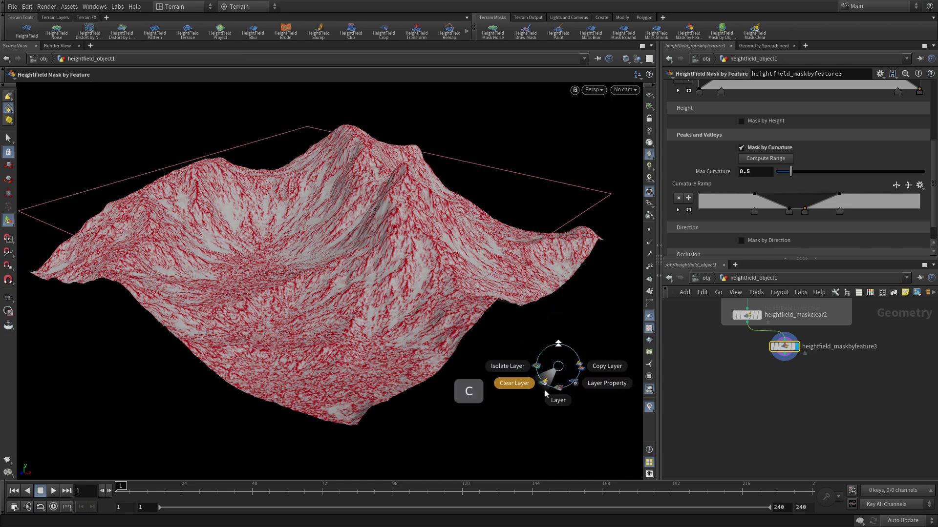
left_click(590, 370)
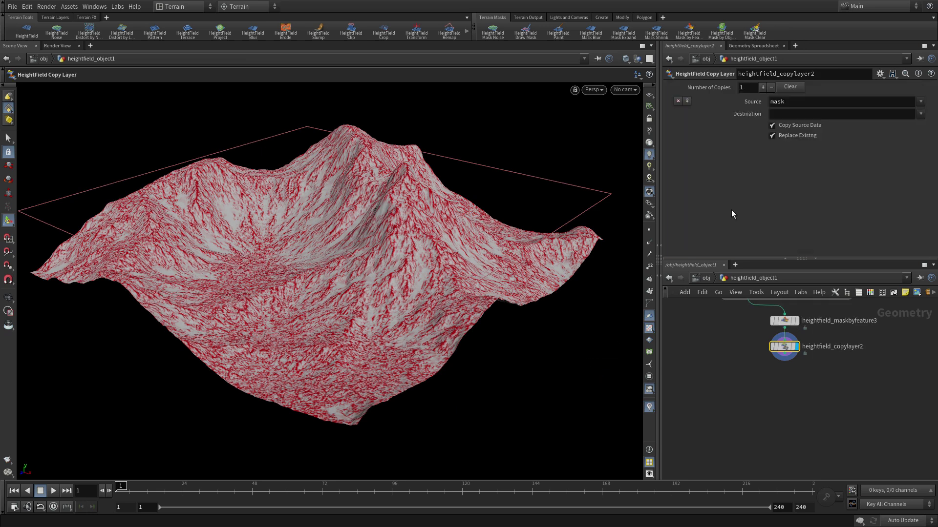
left_click(783, 114)
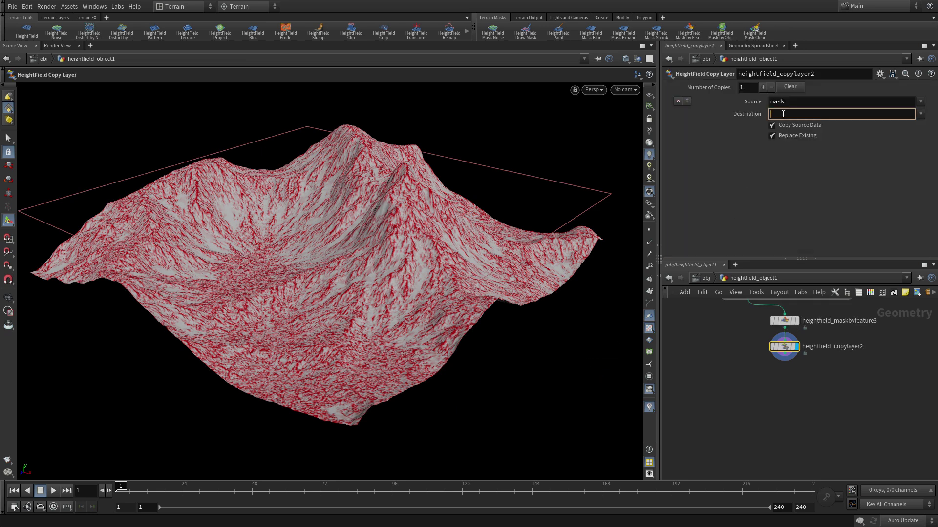
type("peaks")
key("Return")
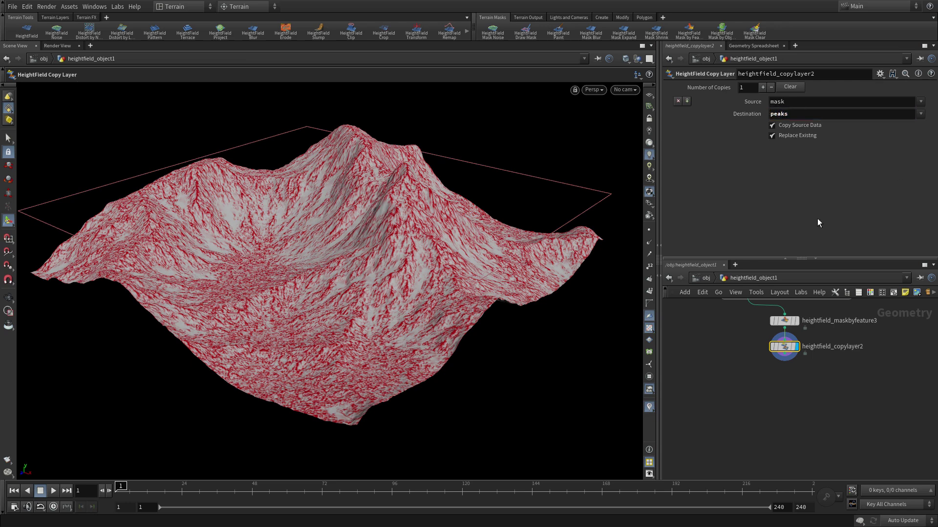
- Add a Clear Mask node and select the three new peaks nodes
key("c")
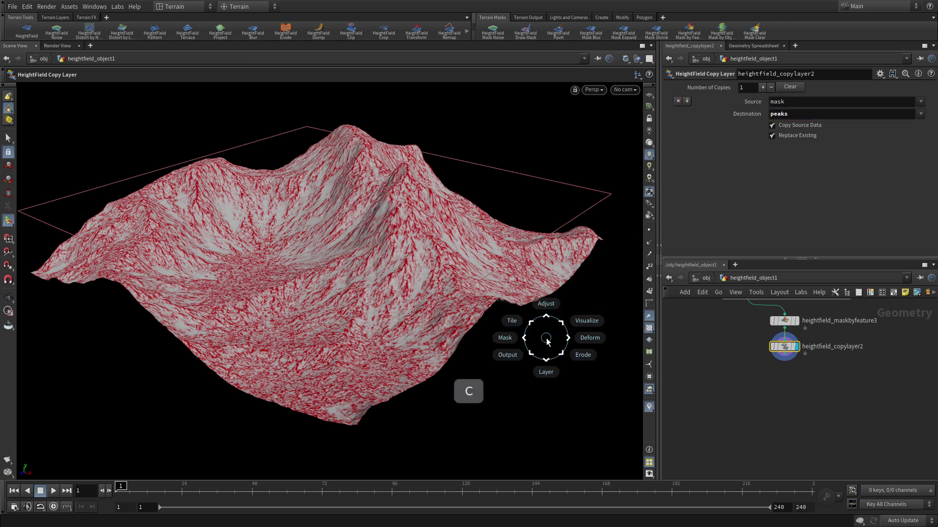
left_click(516, 337)
left_click(498, 330)
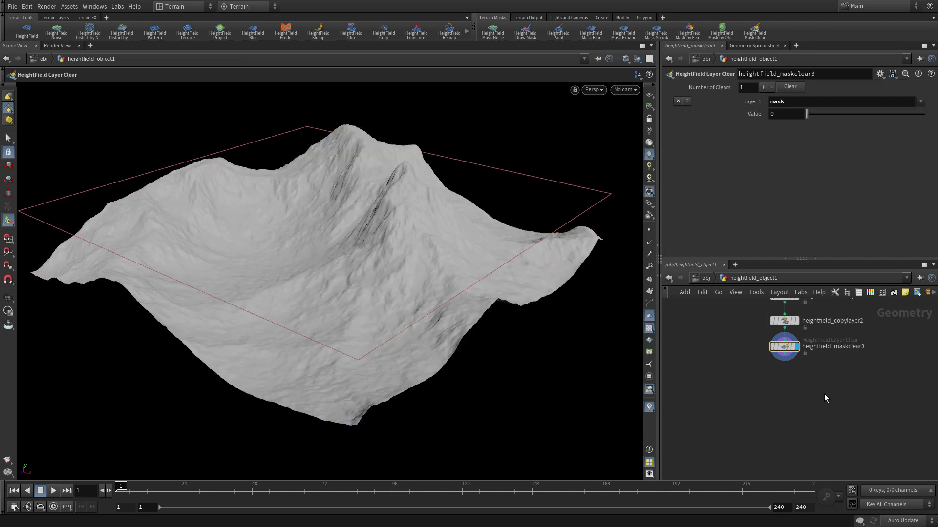
left_click_drag(822, 438, 725, 359)
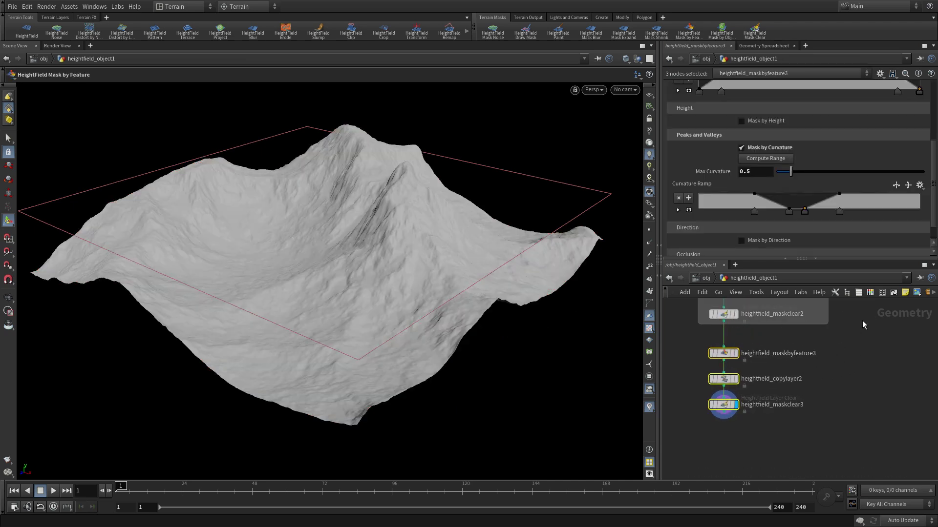
- Box maskbyfeature3, copylayer2 and maskclear3 in a network box titled 'Create Peaks Mask'
left_click(891, 294)
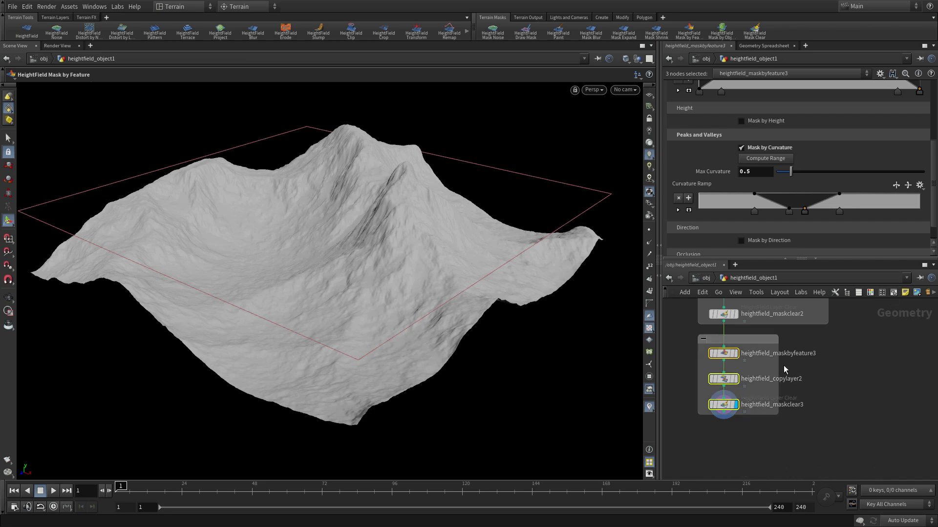
left_click_drag(779, 366, 829, 366)
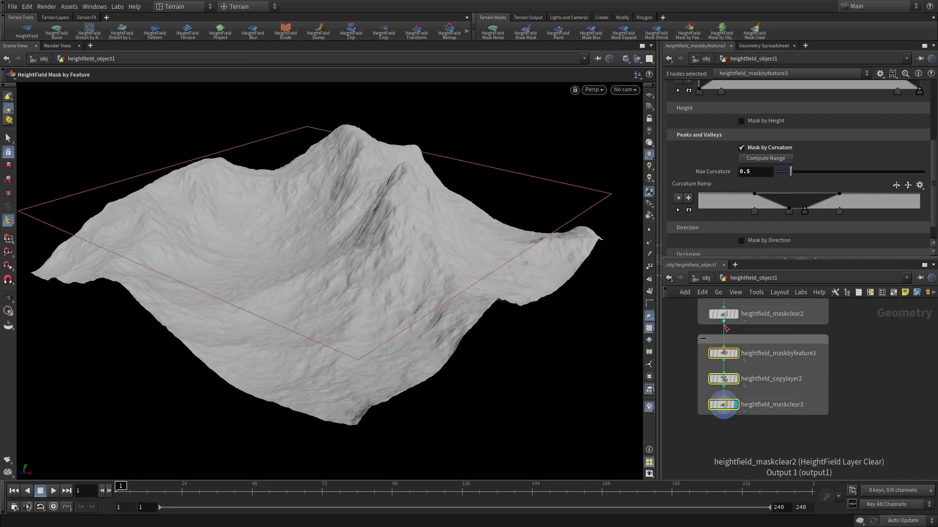
double_click(731, 338)
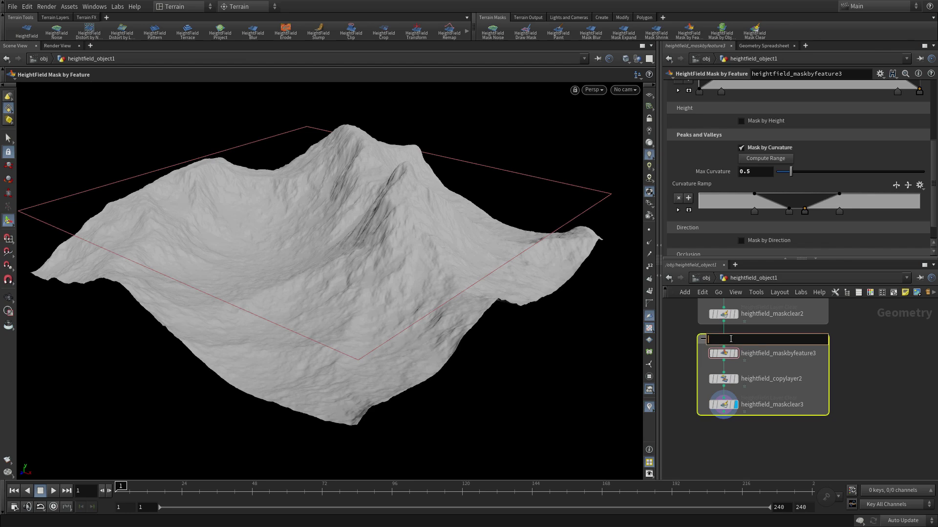
type("Create Peaks Mask")
key("Return")
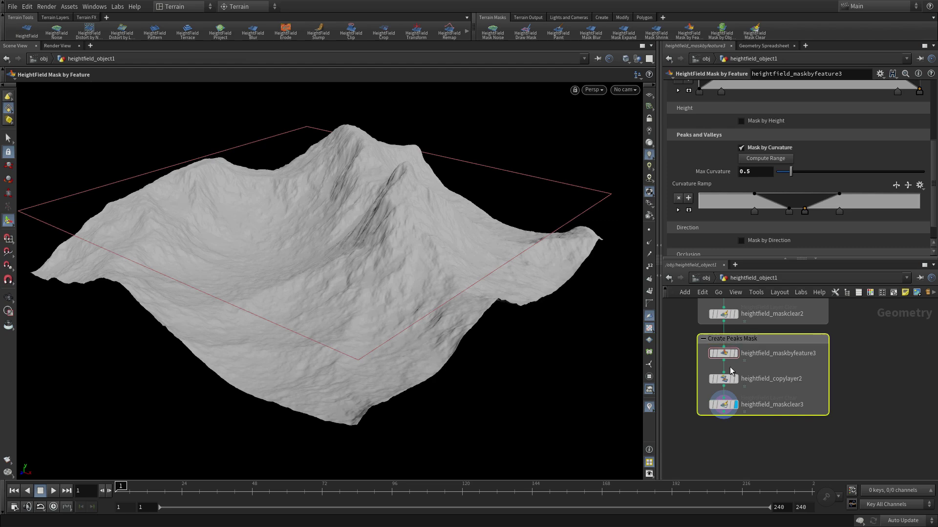
- Add a HeightField Visualize node below the peaks box with computed range -179.381 to 86.8151
key("c")
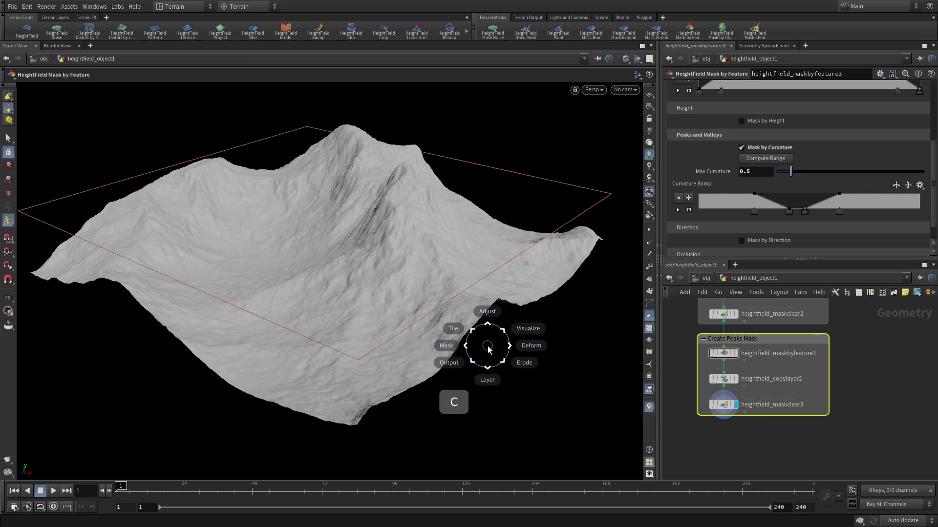
left_click(517, 312)
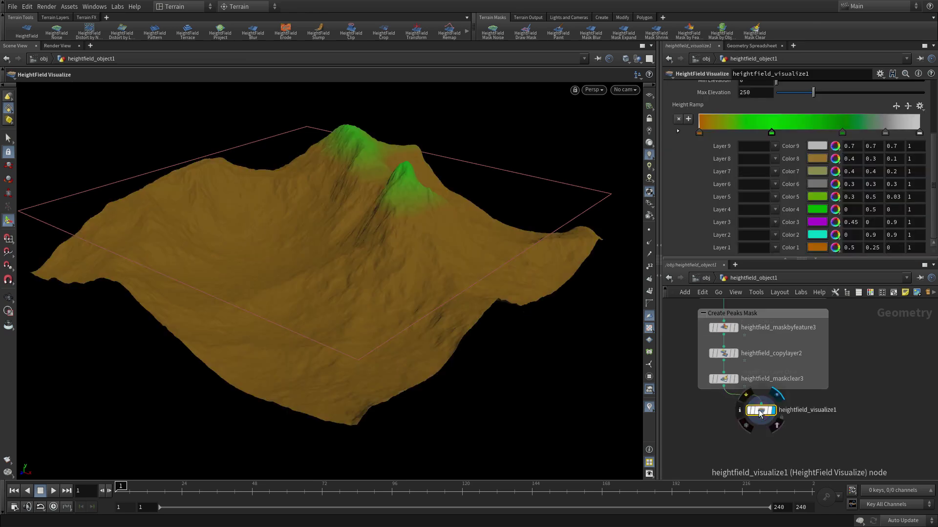
left_click_drag(755, 406, 723, 420)
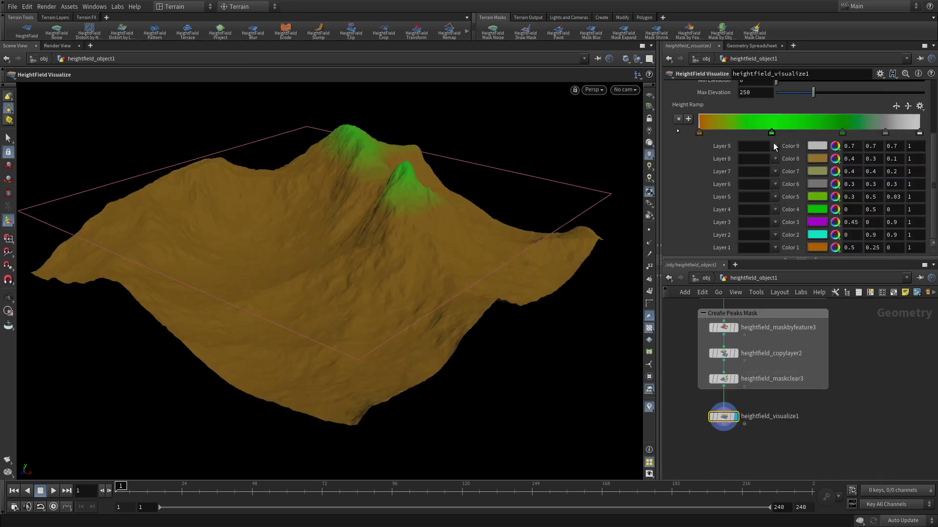
scroll(774, 142, "up", 3)
scroll(773, 142, "up", 1)
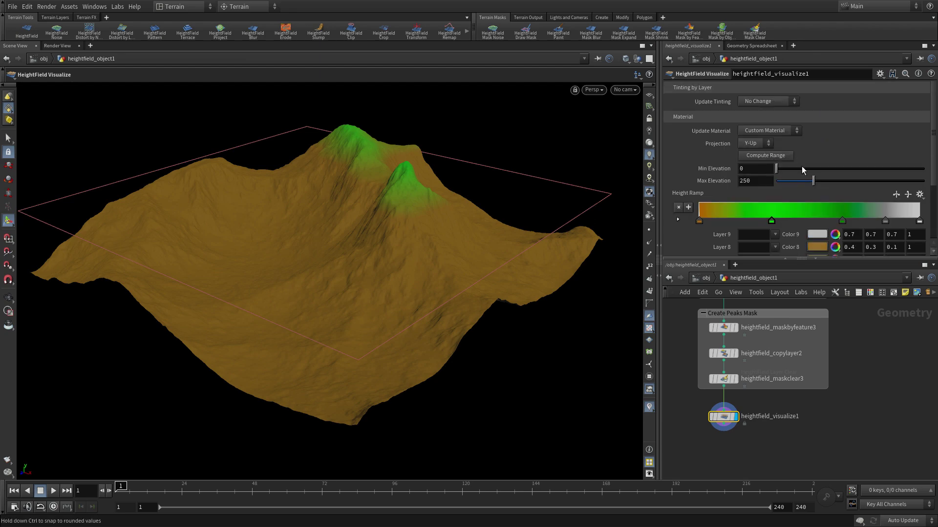
left_click(773, 156)
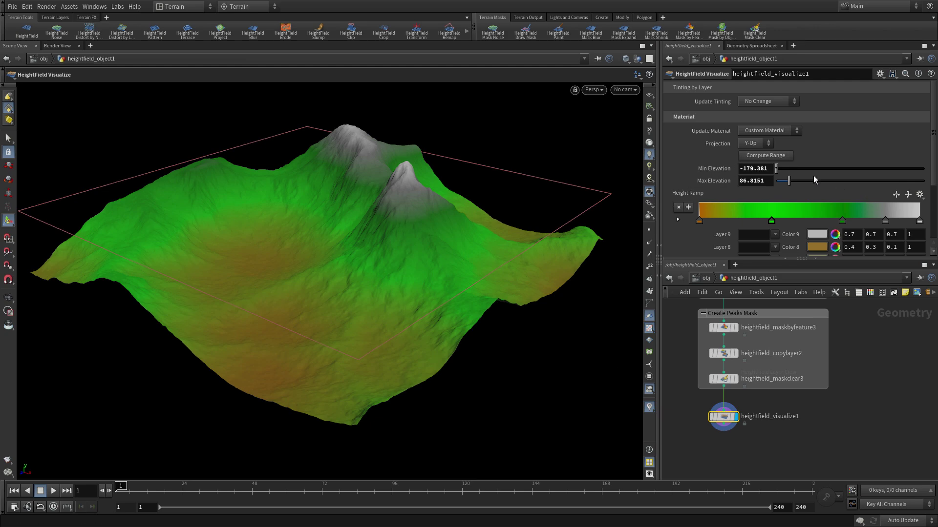
scroll(813, 176, "down", 3)
scroll(812, 177, "down", 3)
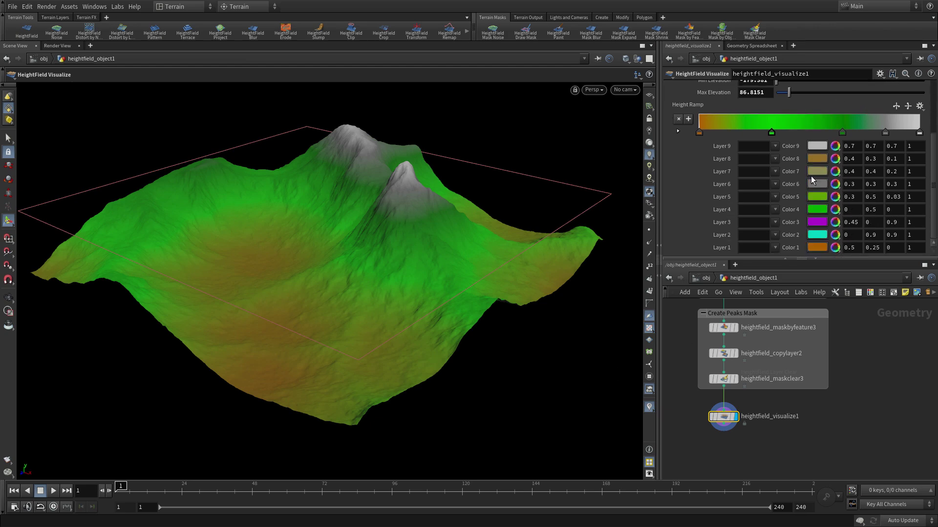
- Assign peaks, slope and flow to Visualize Layers 1–3, then toggle bypass off and on
left_click(775, 248)
left_click(782, 327)
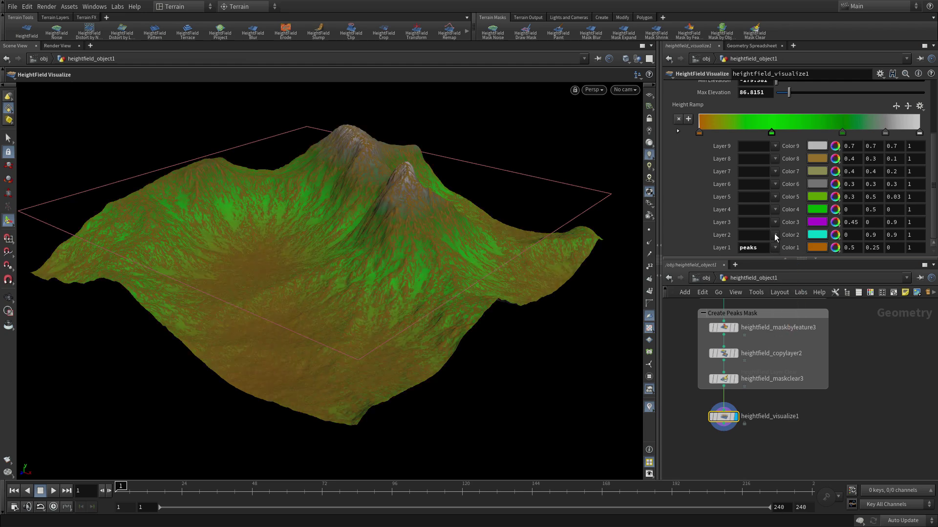
left_click(776, 235)
left_click(781, 304)
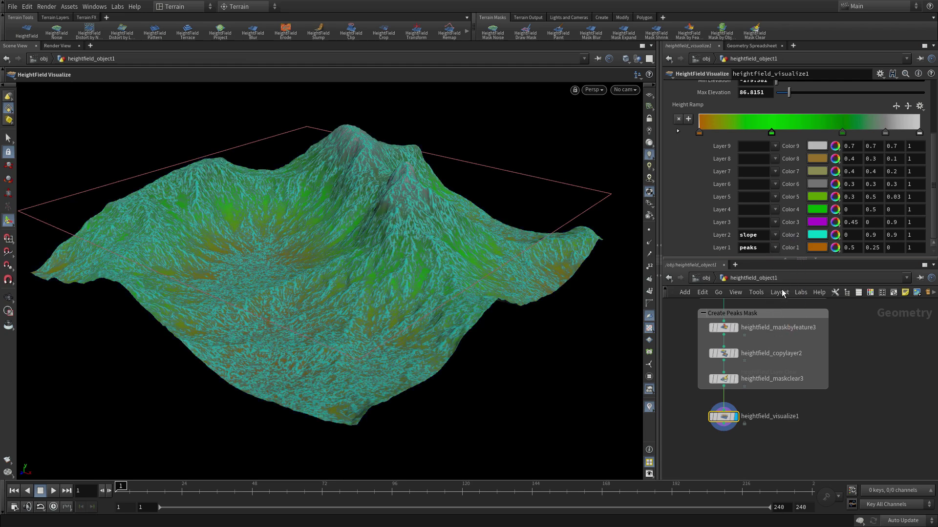
left_click(775, 222)
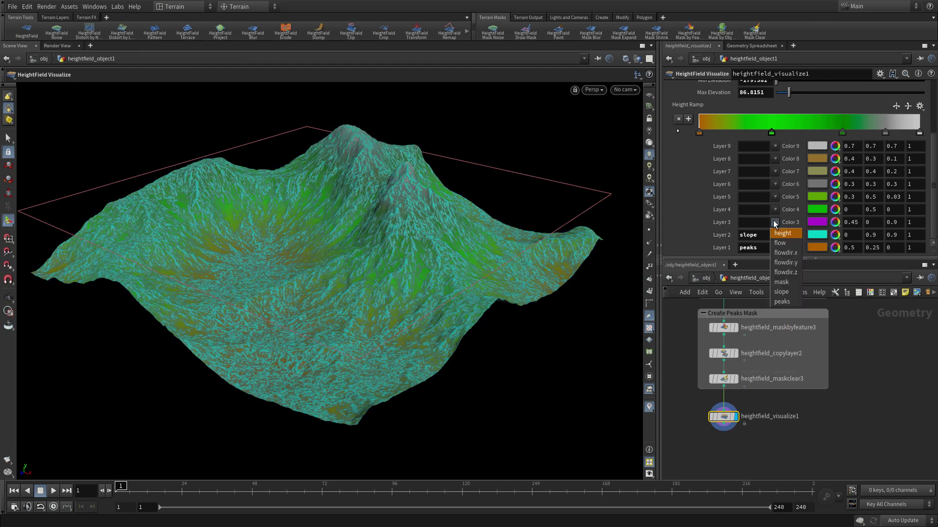
left_click(782, 244)
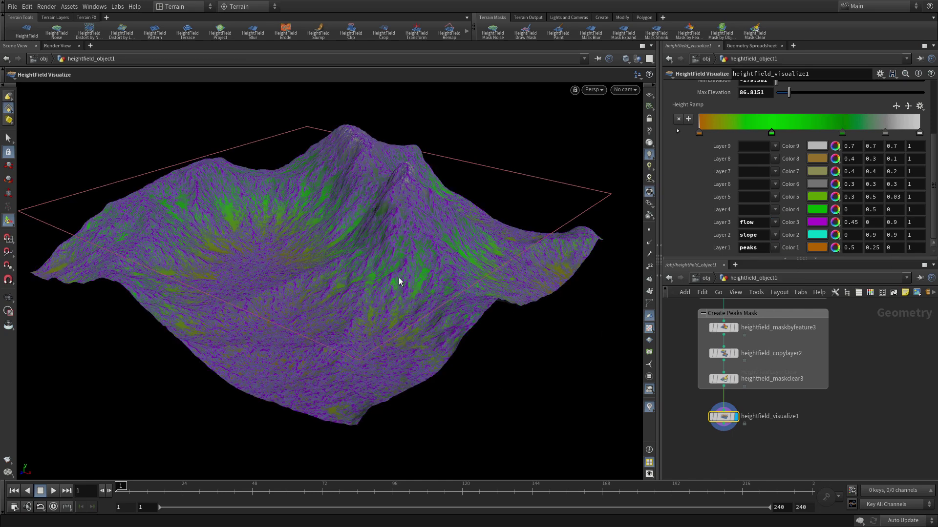
left_click(715, 419)
left_click(714, 419)
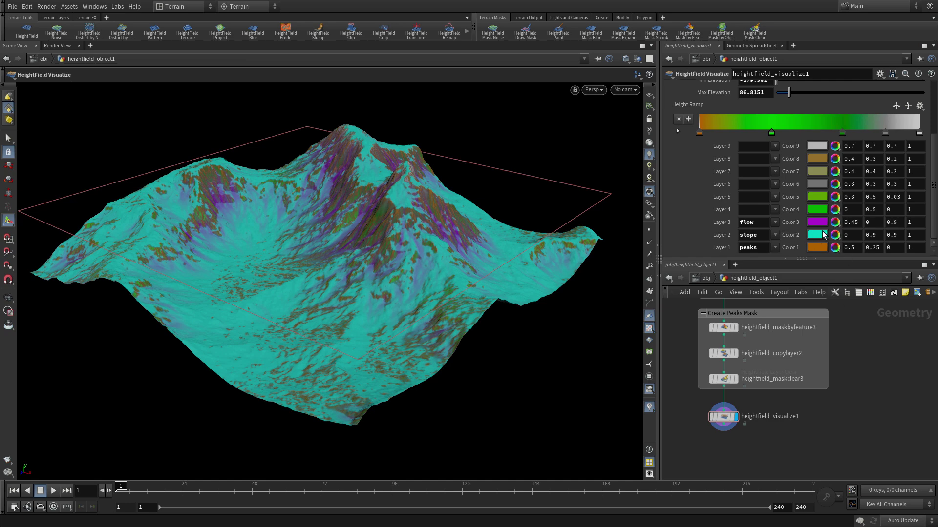
- Set Color 3 to pure white with RGB values 1, 1, 1
left_click(846, 223)
type("1")
key("Tab")
type("1")
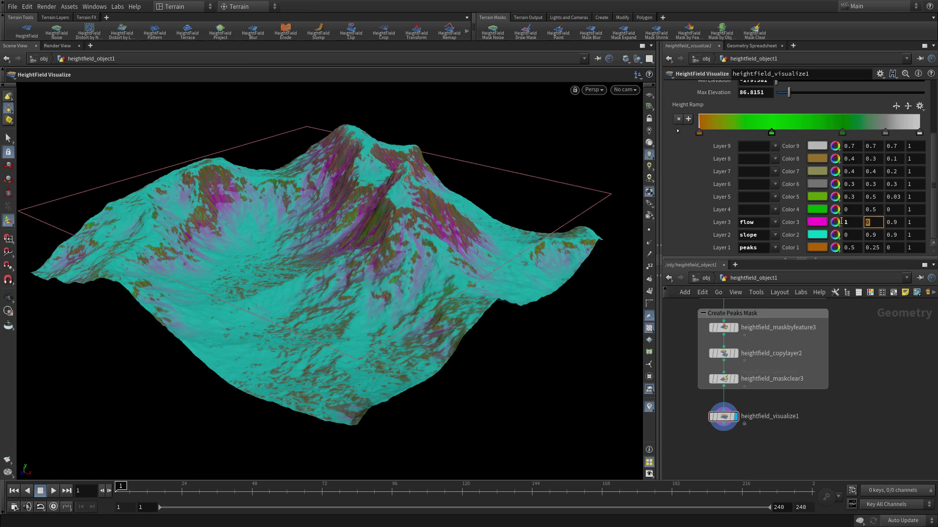
key("Tab")
type("1")
- Set Color 2 to pure white with RGB values 1, 1, 1
key("Tab")
key("Tab")
key("Tab")
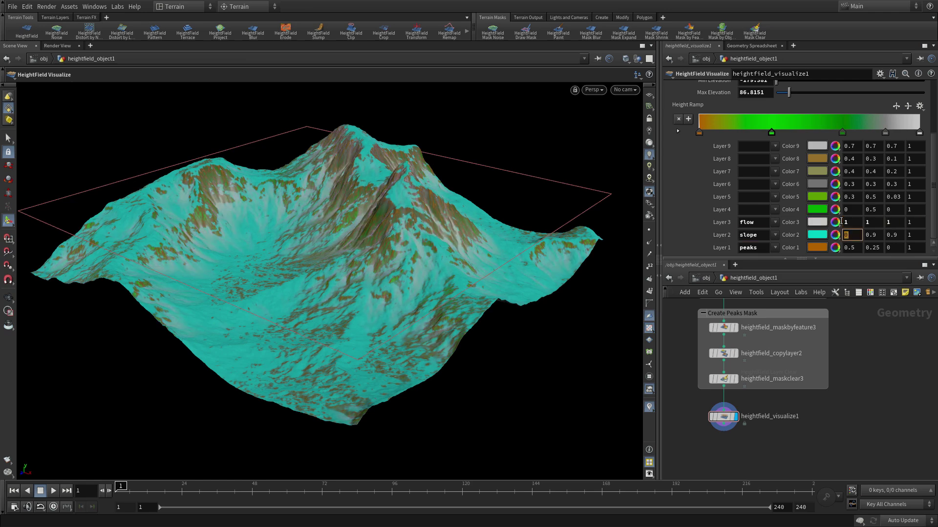
type("1")
key("Tab")
type("1")
key("Tab")
type("1")
- Make Color 1 white as well, entering 1 in its RGB fields
key("Tab")
key("Tab")
key("Tab")
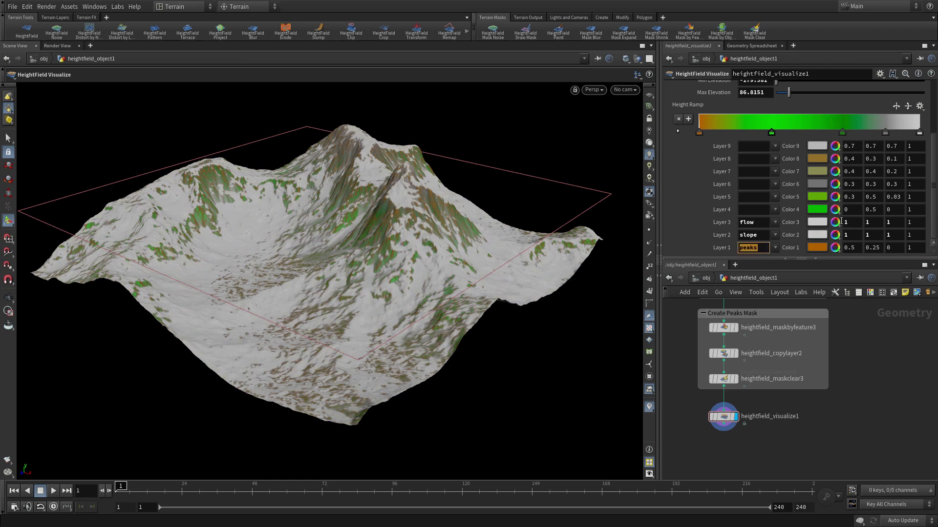
type("1")
key("Tab")
type("1")
key("Tab")
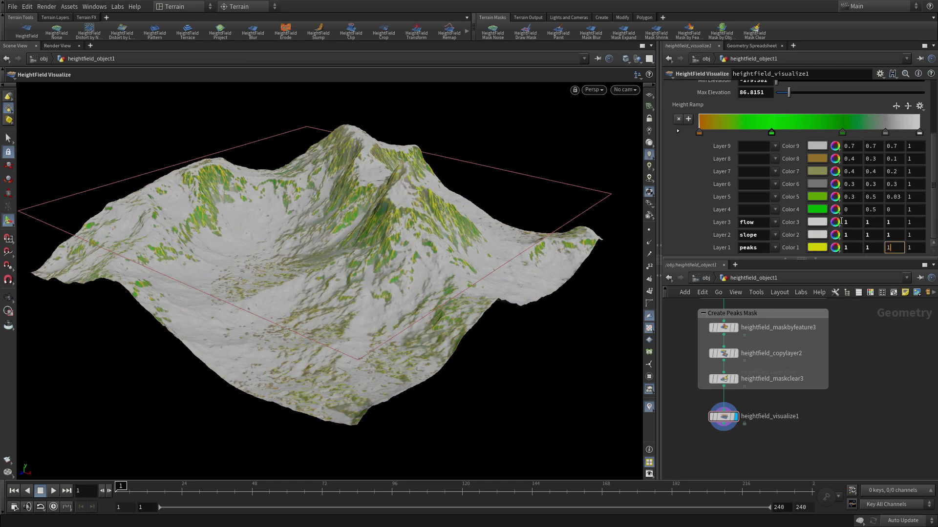
key("Tab")
- Delete the two green keys from the Height Ramp
left_click(771, 133)
key("Delete")
key("Delete")
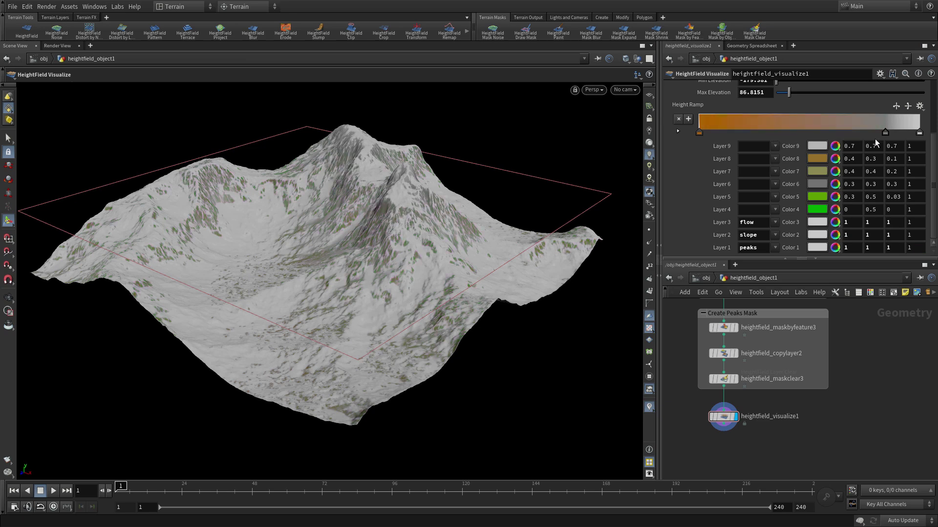
key("Delete")
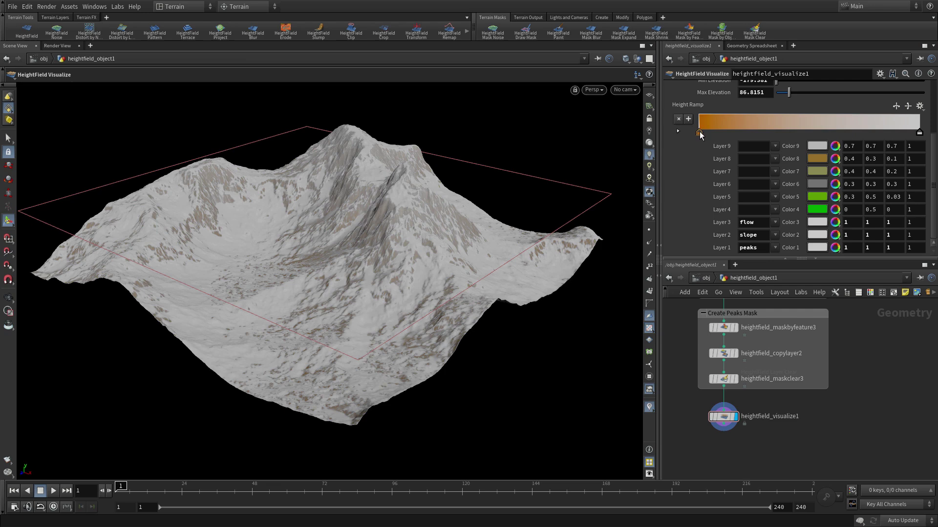
- Recolour the ramp ends: near-black at the low end, dark grey at the high end
double_click(699, 133)
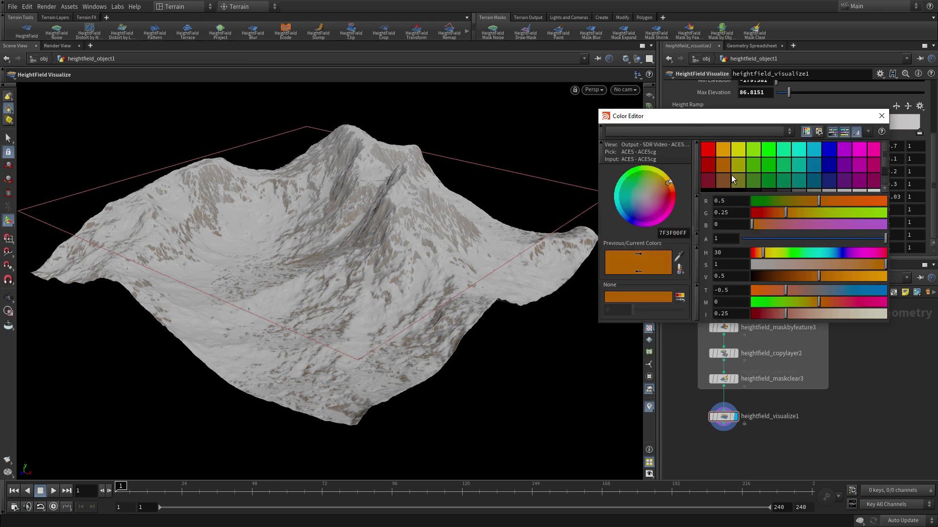
scroll(884, 156, "down", 1)
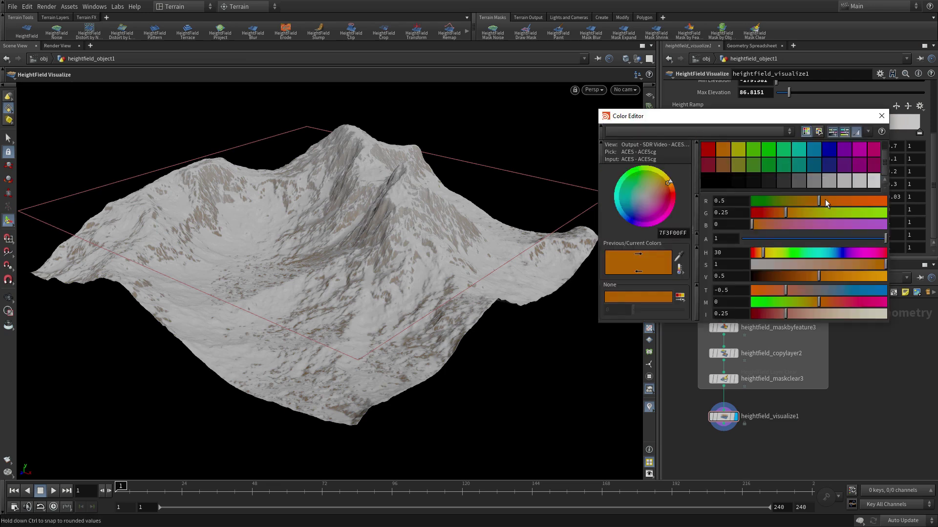
left_click(739, 179)
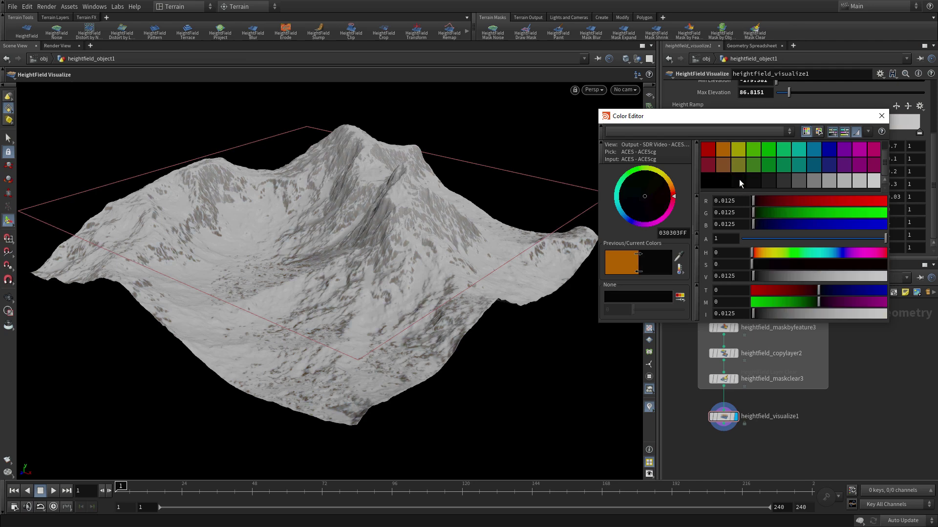
left_click(882, 116)
double_click(918, 133)
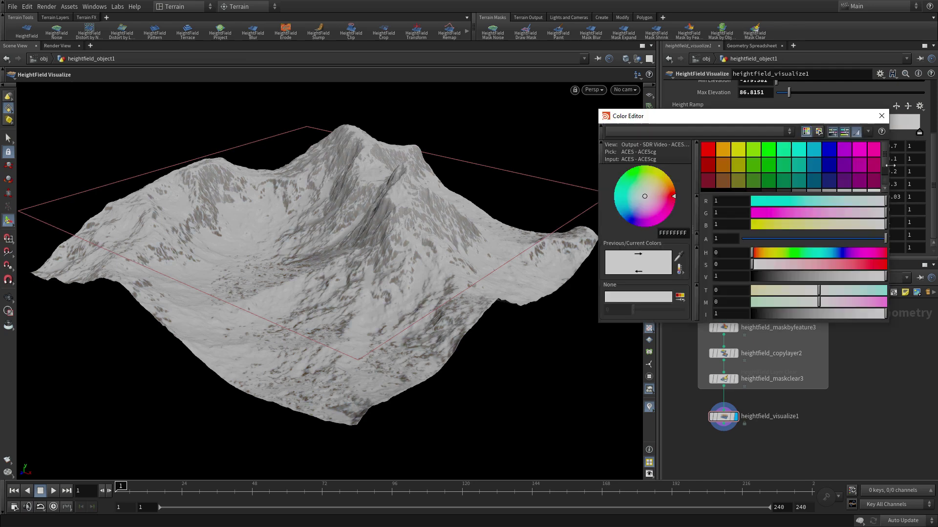
scroll(805, 188, "down", 1)
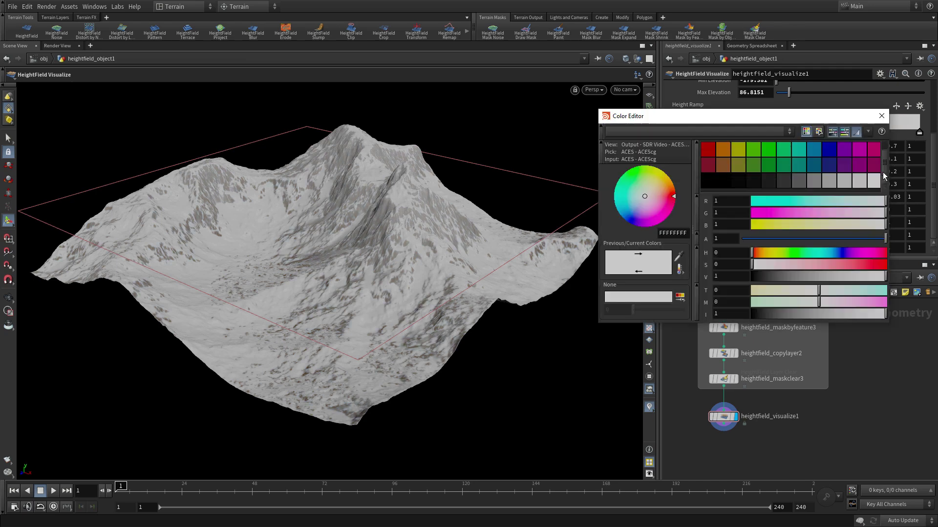
left_click(781, 179)
left_click(881, 117)
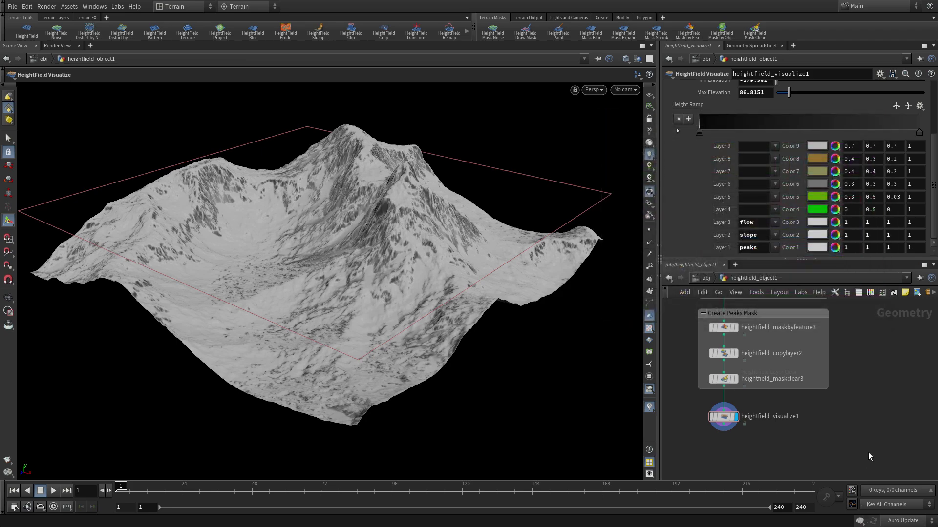